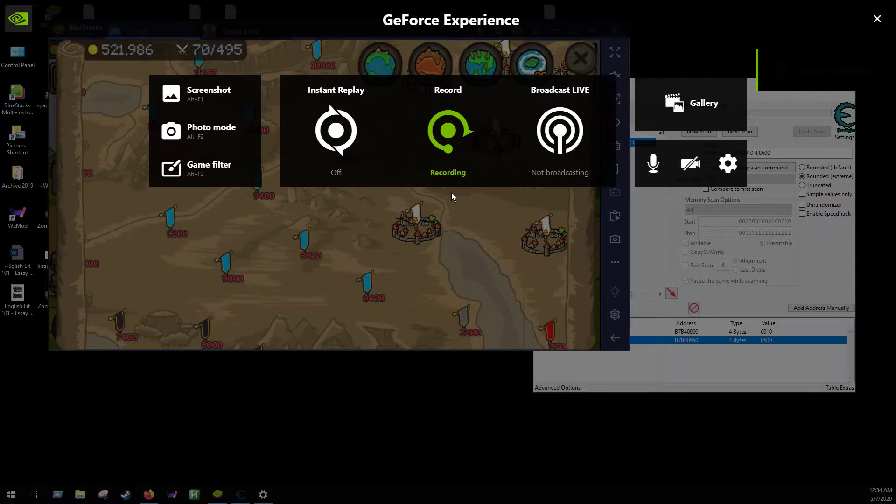
Step: Close the GeForce Experience overlay and leave the colony map for the castle screen
left_click(877, 20)
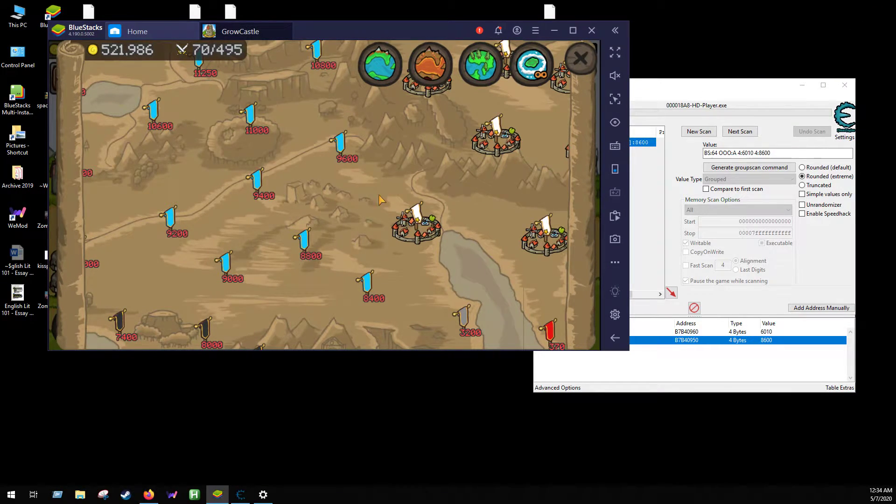
left_click_drag(379, 194, 351, 261)
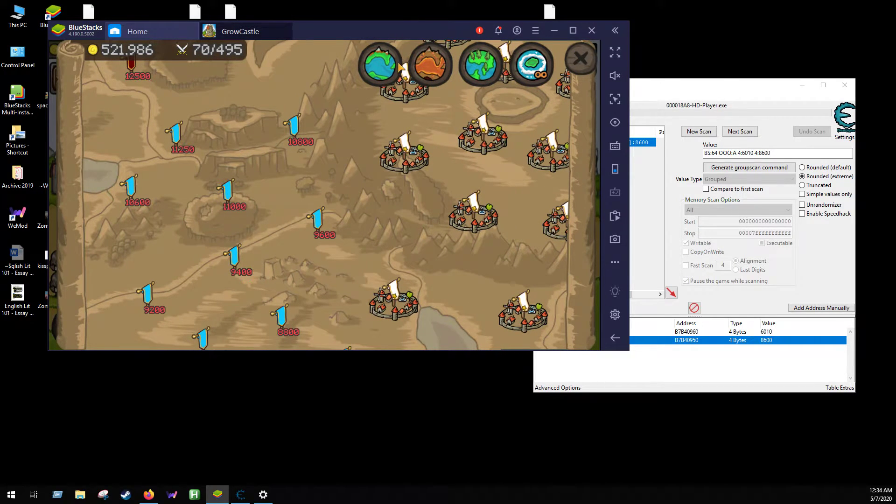
left_click(589, 56)
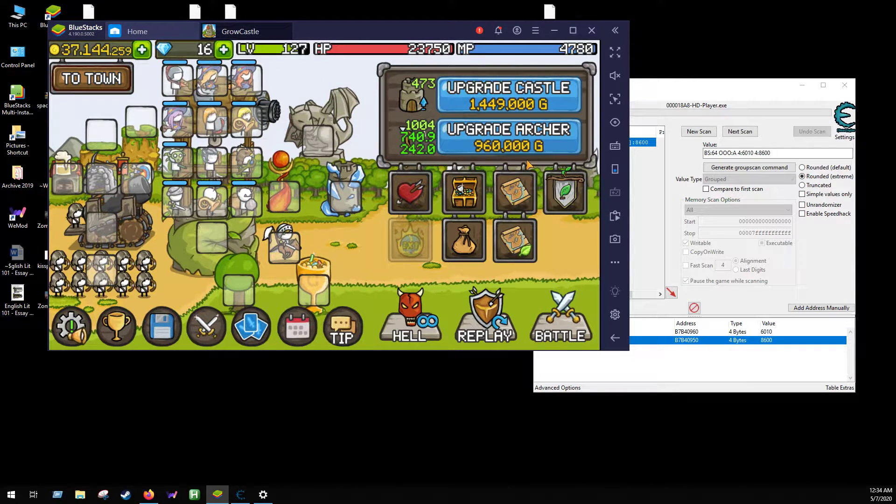
Step: Reopen the colony map, view the details of the Dark Brown Town colony and close them
left_click(517, 195)
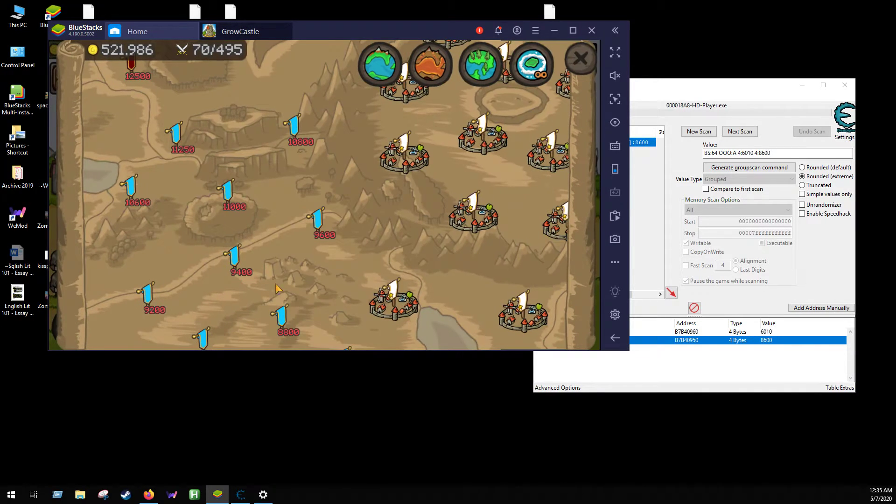
left_click_drag(255, 168, 214, 269)
left_click(356, 191)
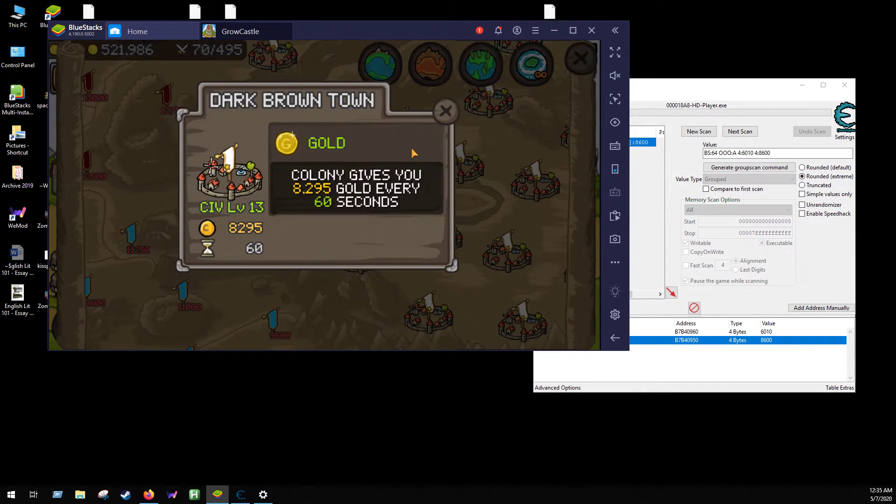
left_click(446, 113)
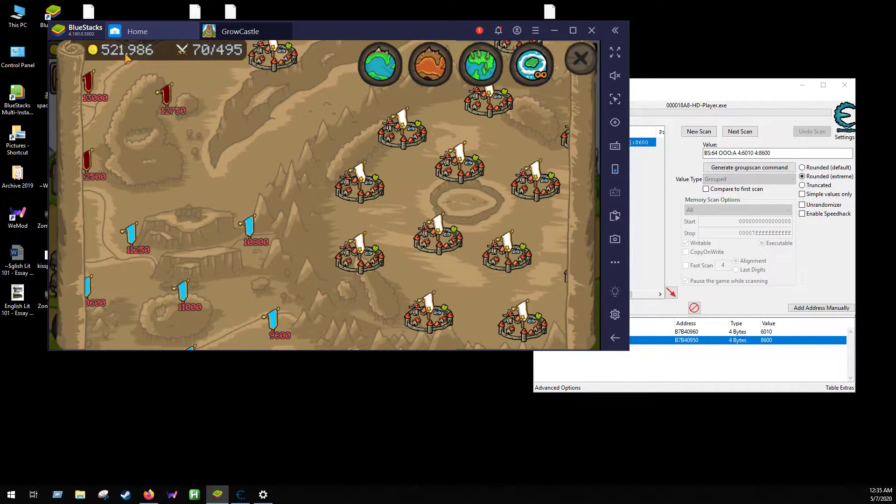
Step: View the gold yield and defence details of the unconquered Sky Town, and close them
left_click_drag(342, 108, 405, 61)
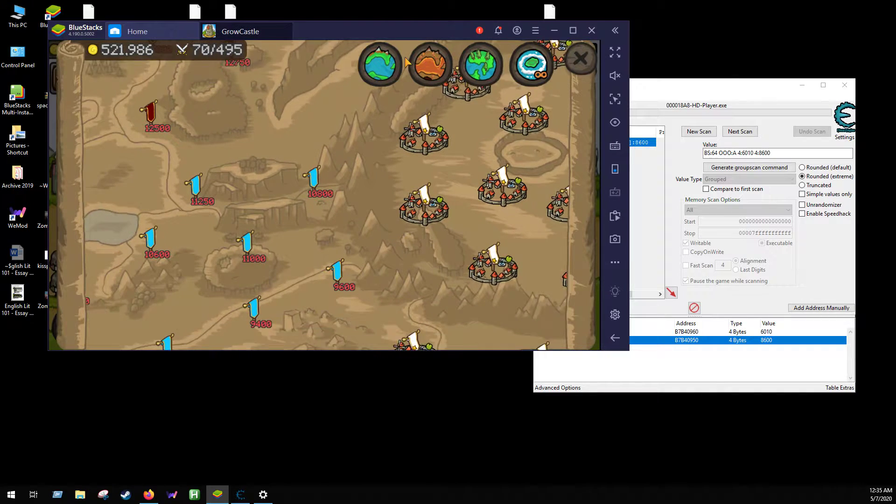
left_click(350, 145)
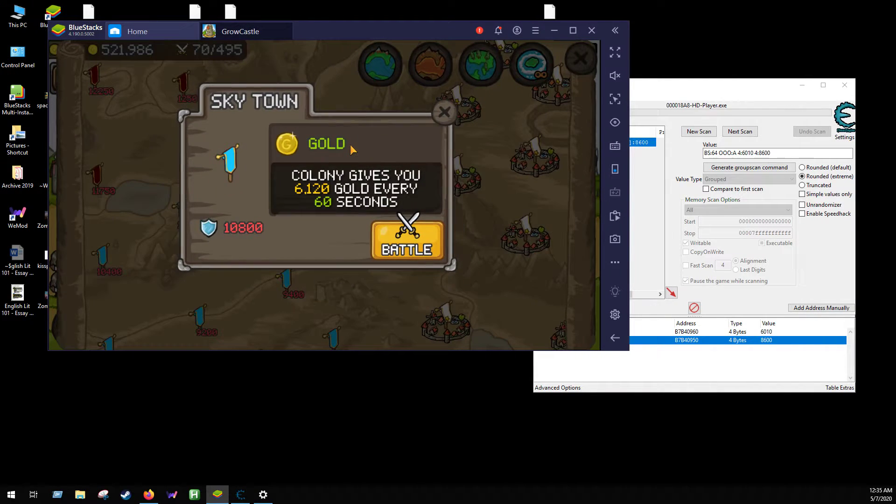
left_click(444, 113)
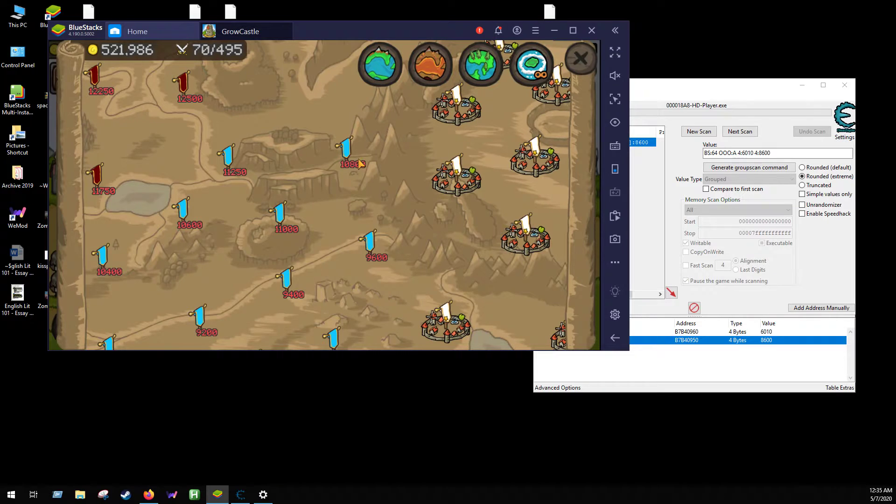
Step: Try to start a battle against Sky Town and go back to the colony map
left_click(359, 163)
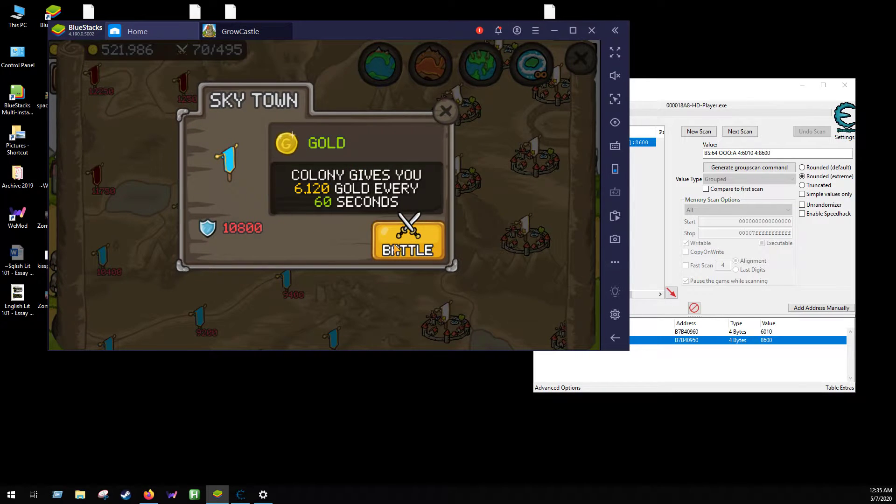
left_click(410, 243)
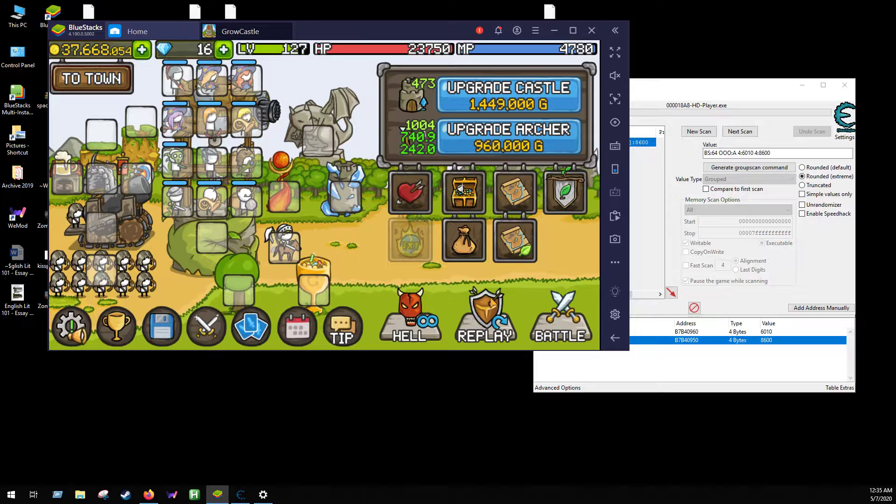
left_click(491, 303)
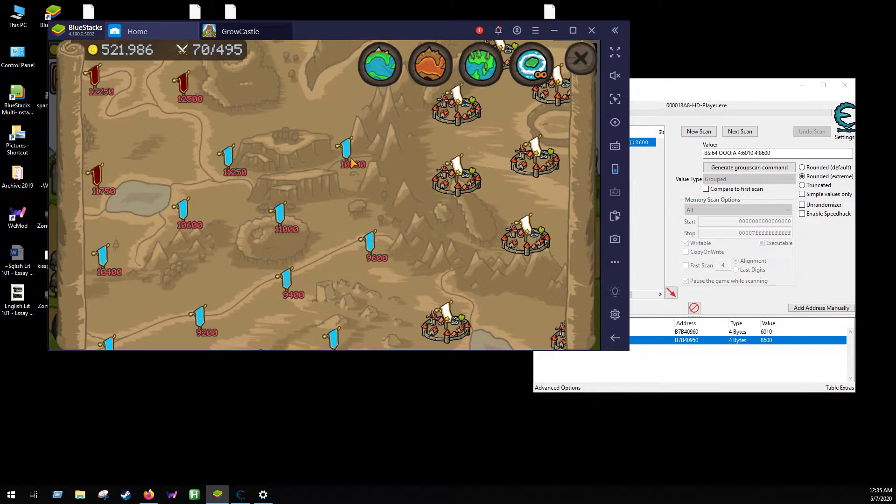
Step: Switch to Cheat Engine, start a new scan with the Grouped value type and clear the old search value
left_click(721, 85)
left_click(697, 132)
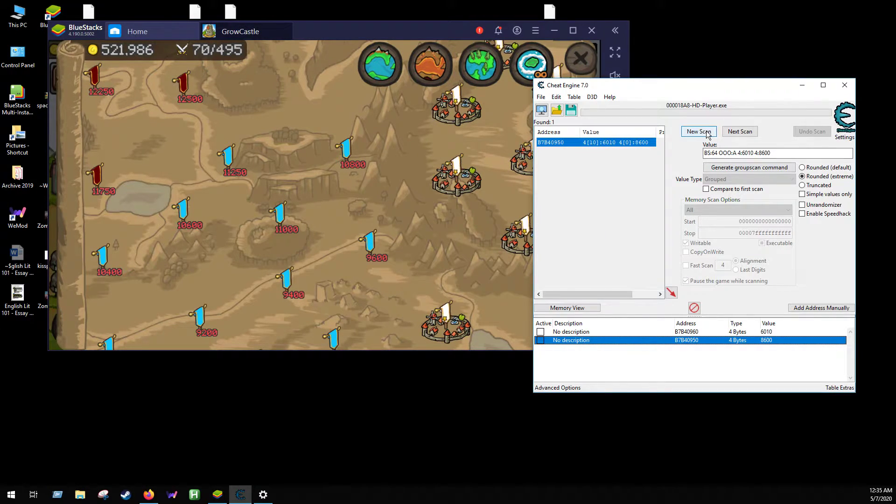
left_click(746, 178)
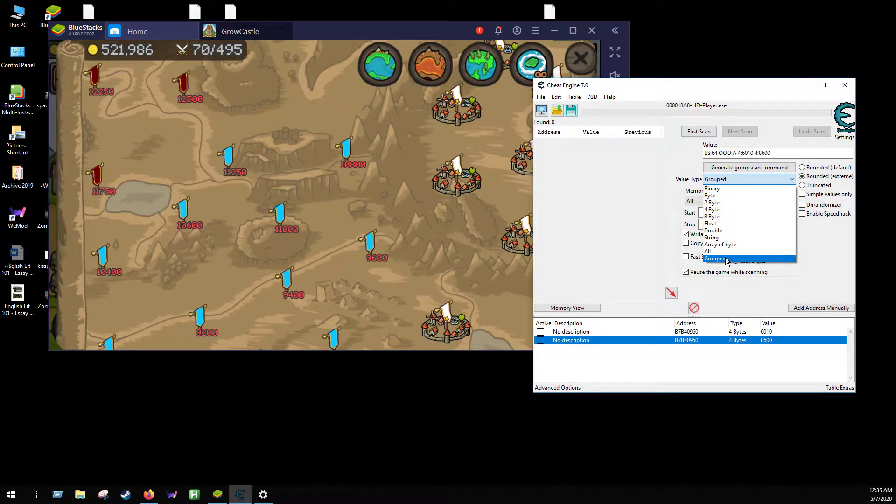
left_click(727, 259)
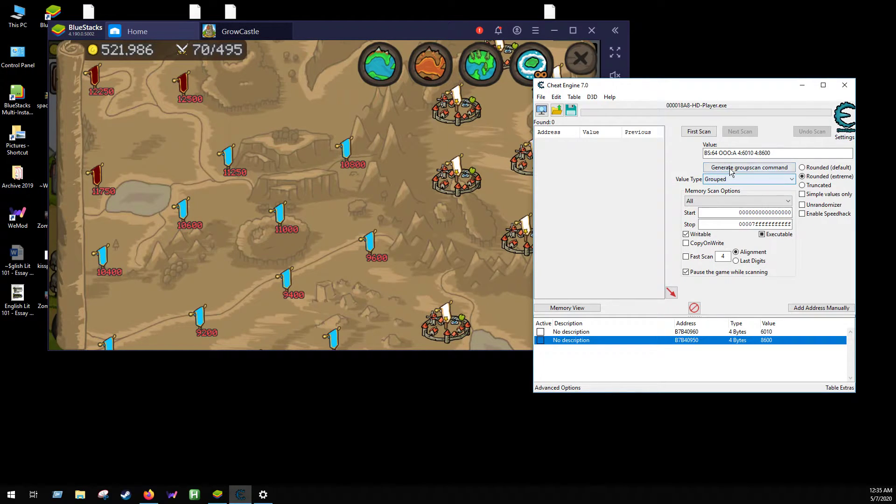
left_click_drag(788, 153, 639, 148)
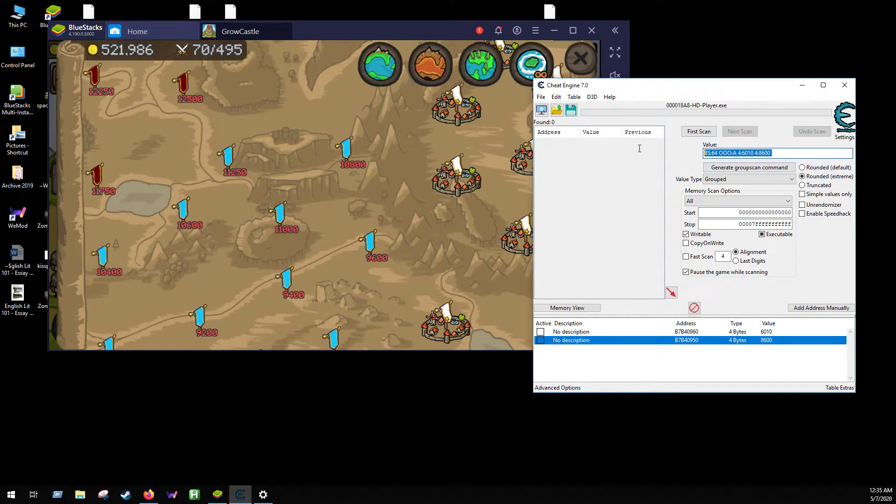
key("Delete")
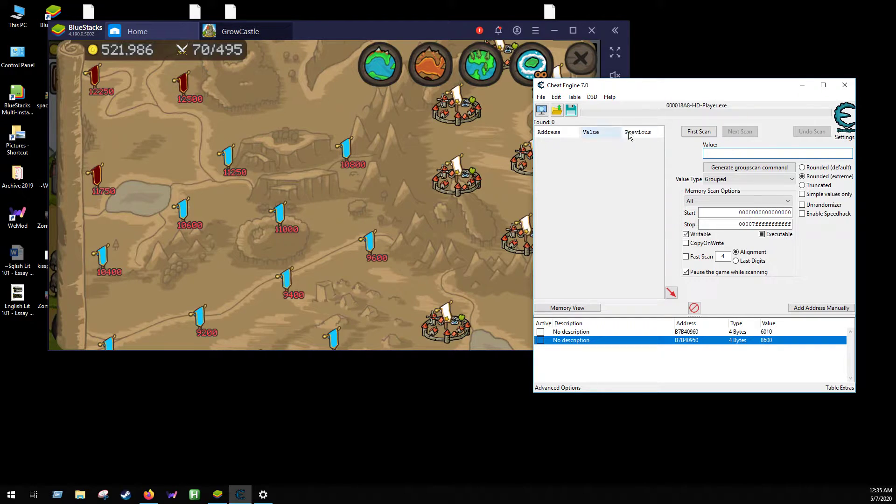
Step: In the groupscan command generator, add two 4 Bytes entries with Sky Town's values 10800 and 6120
left_click(744, 169)
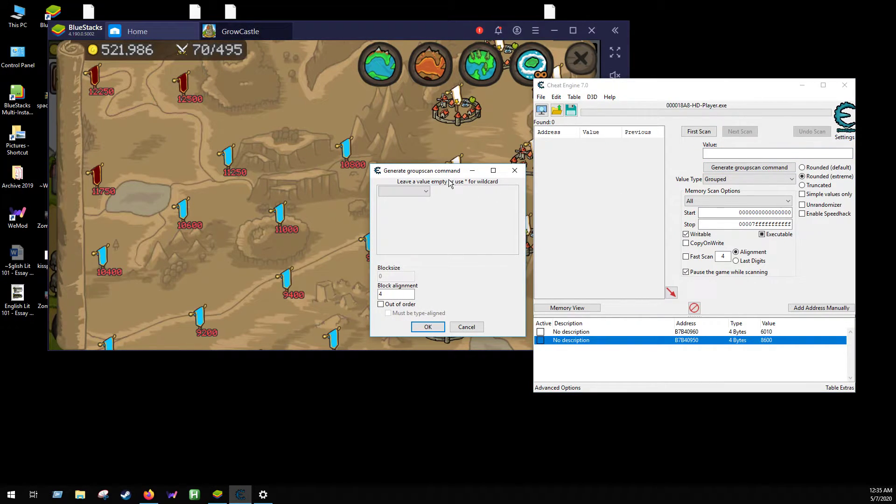
left_click_drag(439, 173, 697, 111)
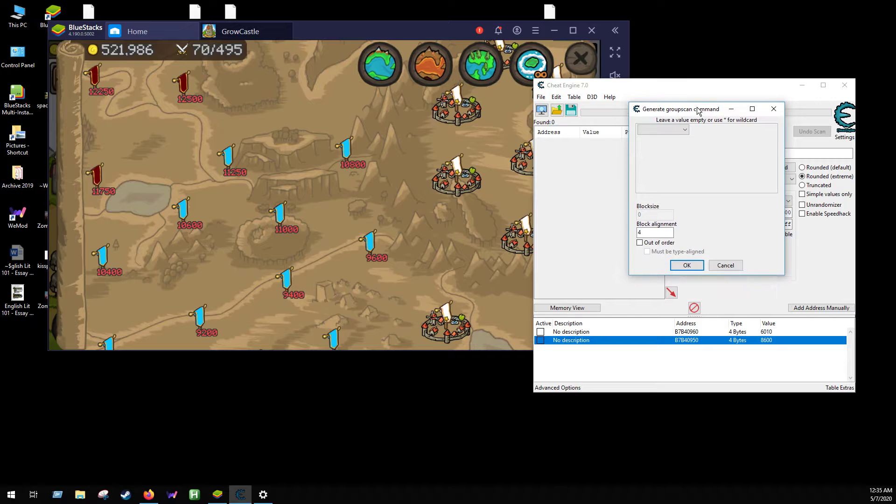
left_click(346, 151)
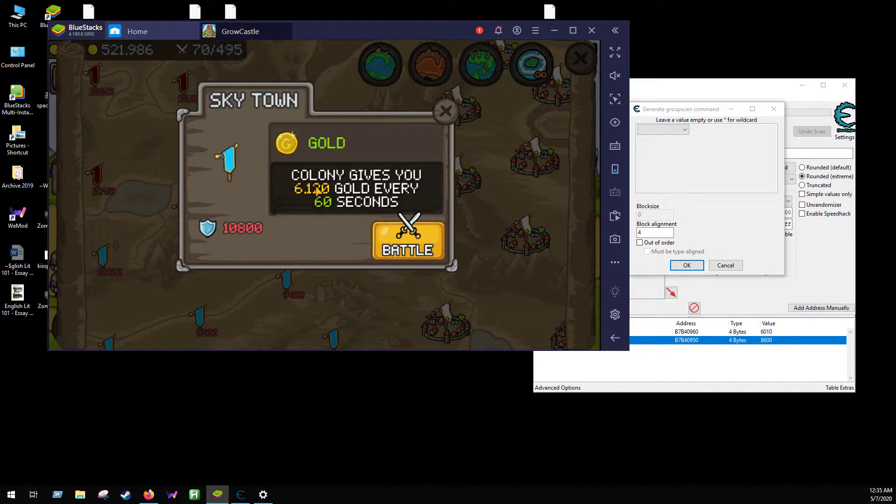
left_click(673, 133)
left_click(658, 160)
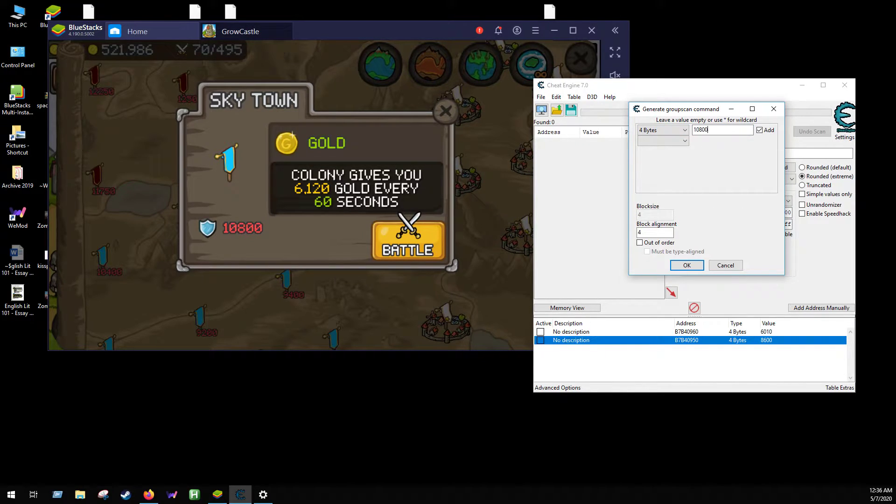
left_click(660, 140)
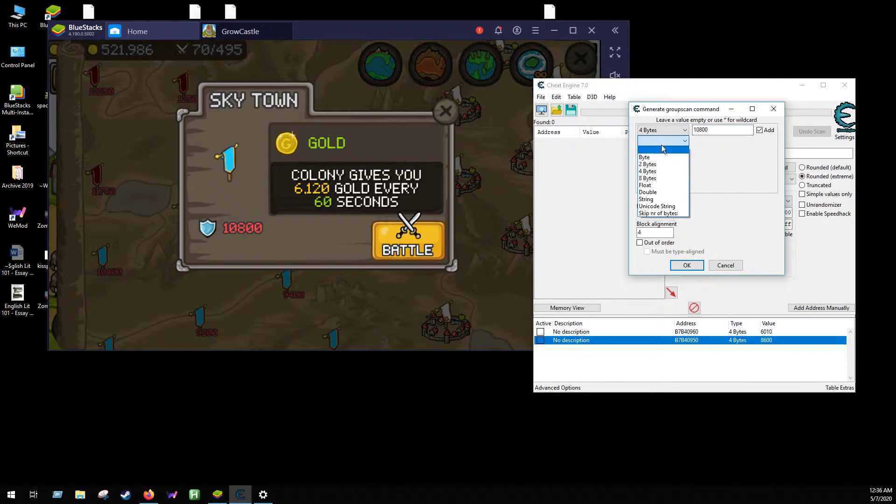
left_click(659, 171)
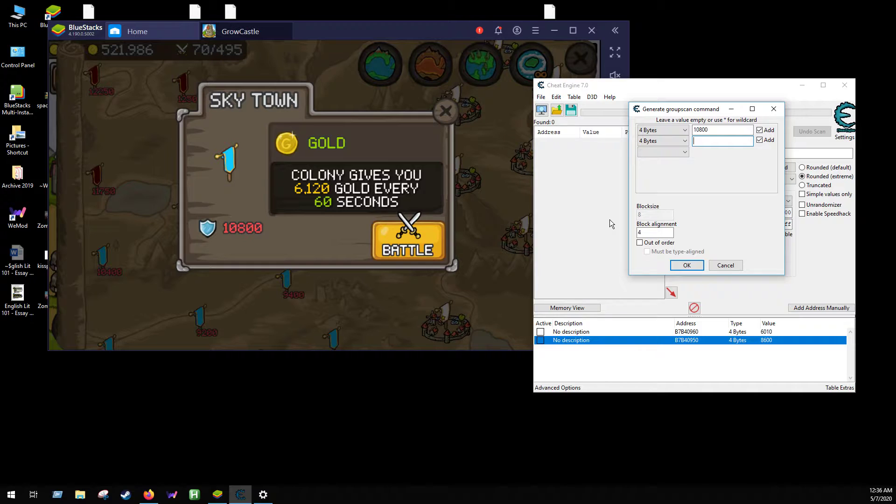
type("6120")
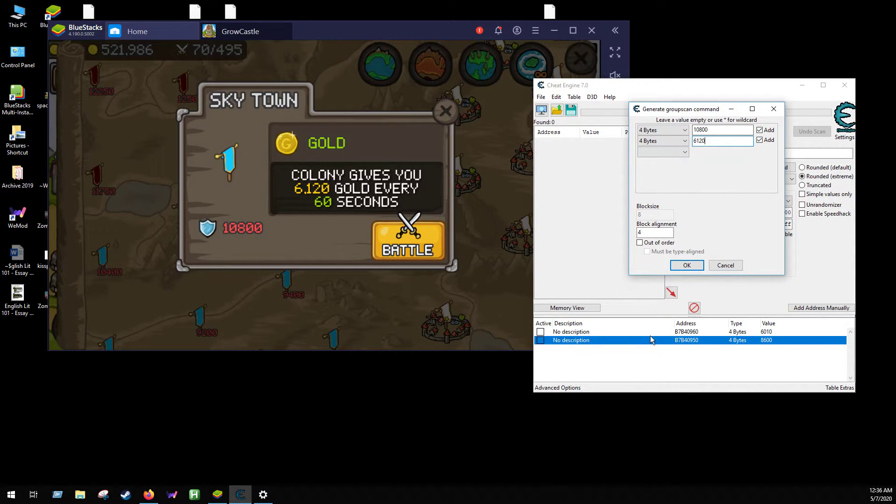
Step: Make the groupscan out of order and type-aligned with a blocksize of 64, and generate the command
left_click(640, 243)
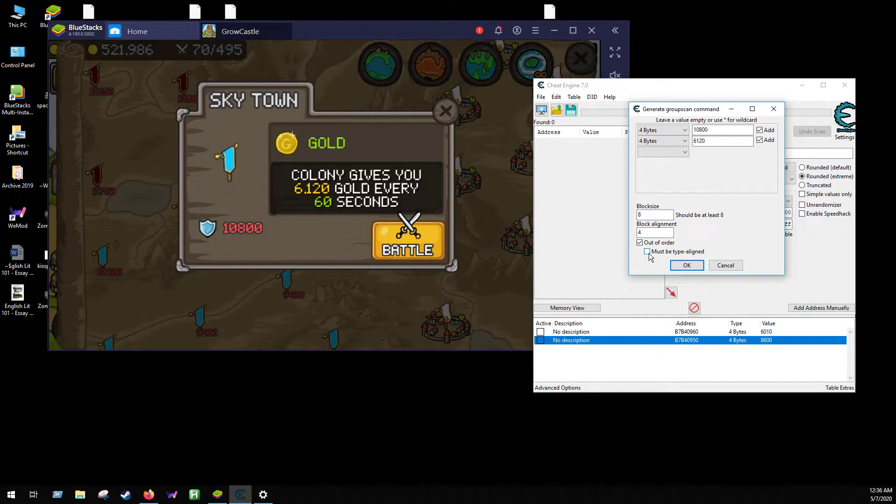
left_click(647, 252)
type("64")
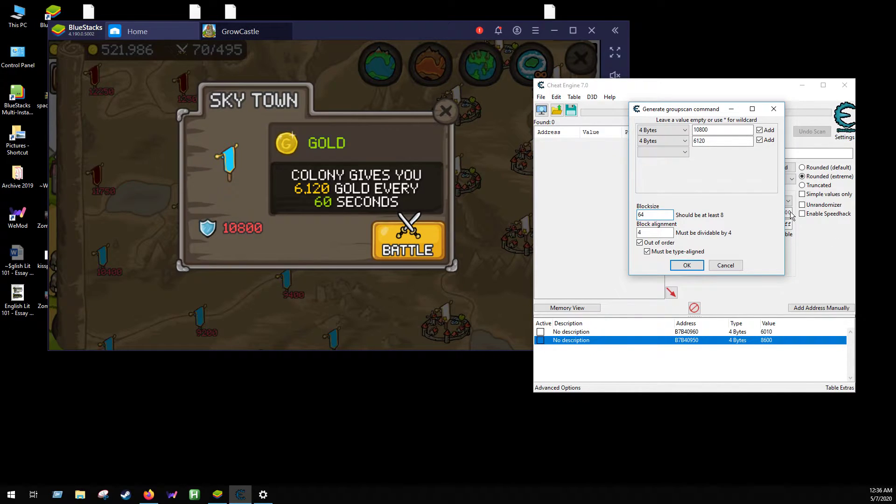
left_click(686, 265)
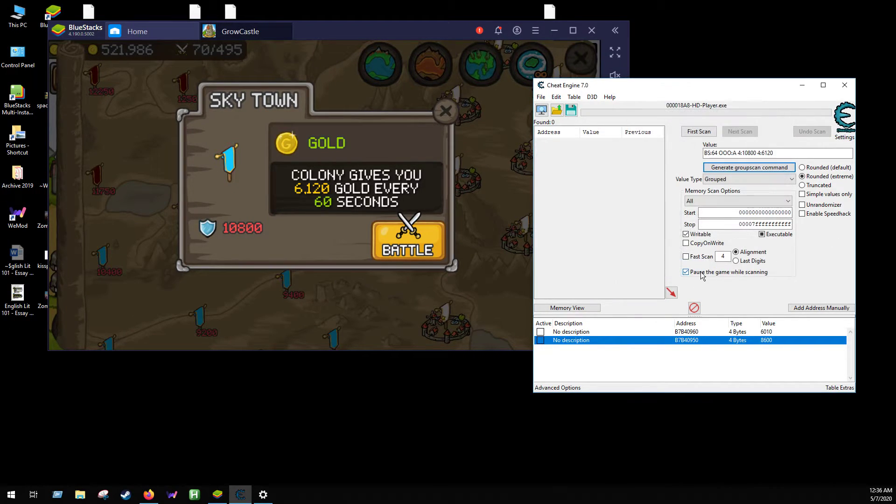
Step: Run the first scan, add the found group to the address list and check its 10800 and 6120 entries
left_click(699, 131)
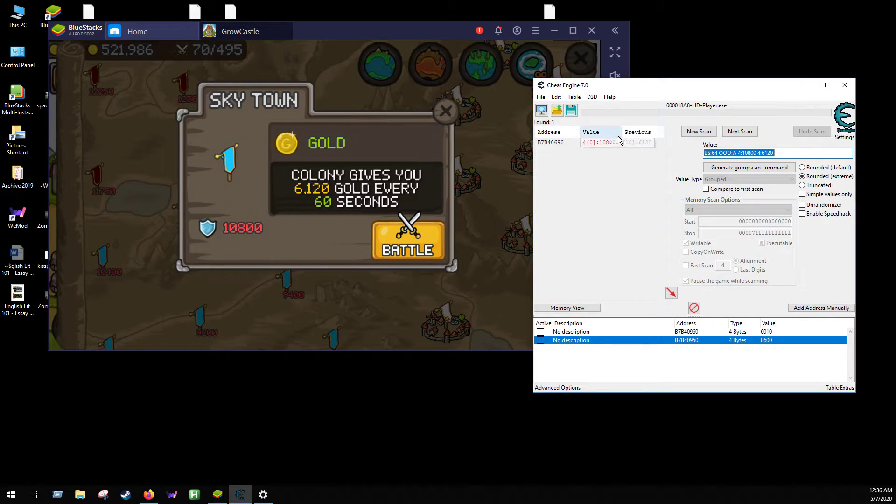
double_click(617, 142)
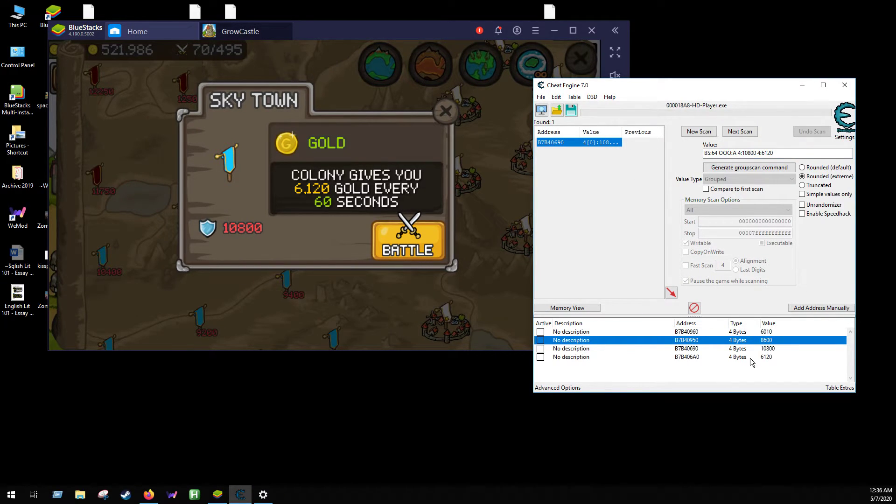
left_click(766, 350)
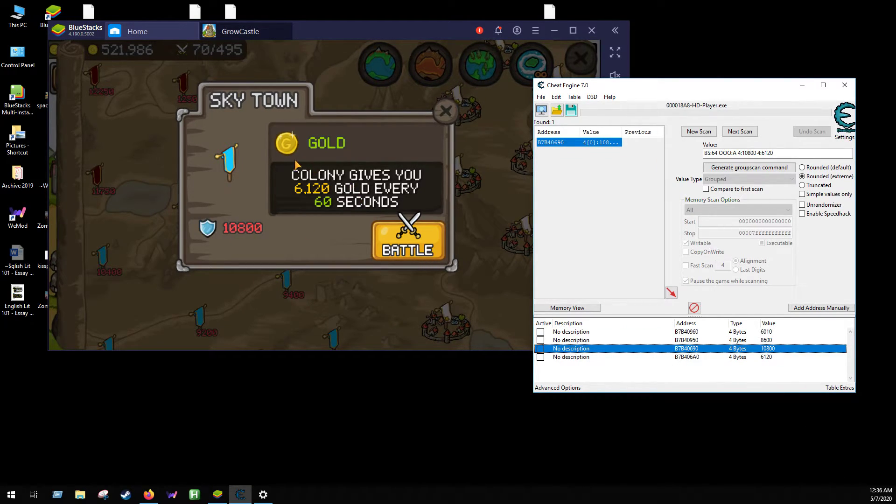
left_click(764, 357)
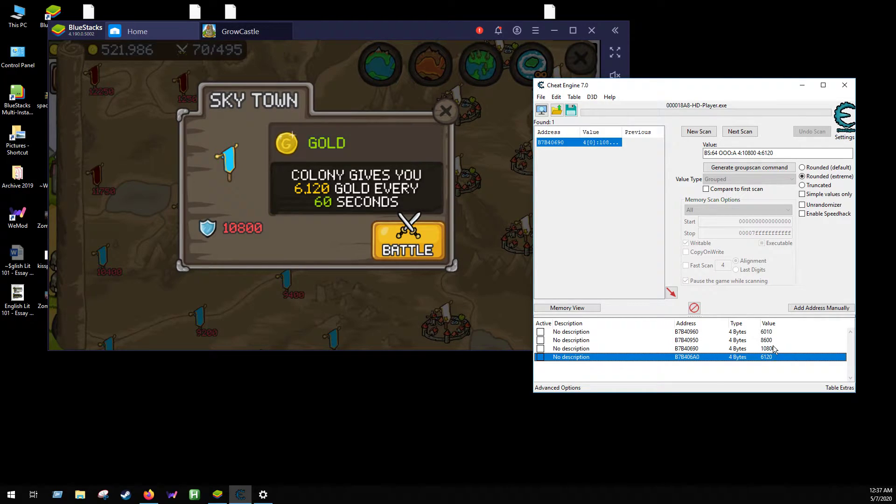
left_click(769, 351)
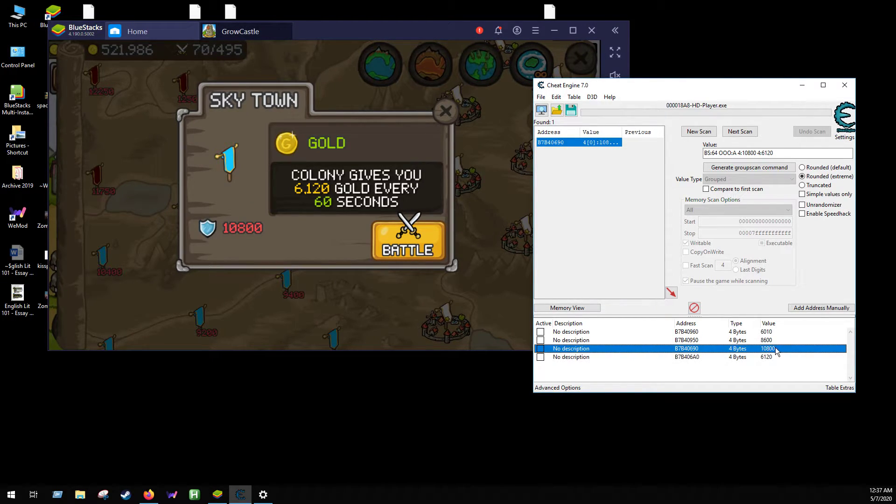
left_click(769, 358)
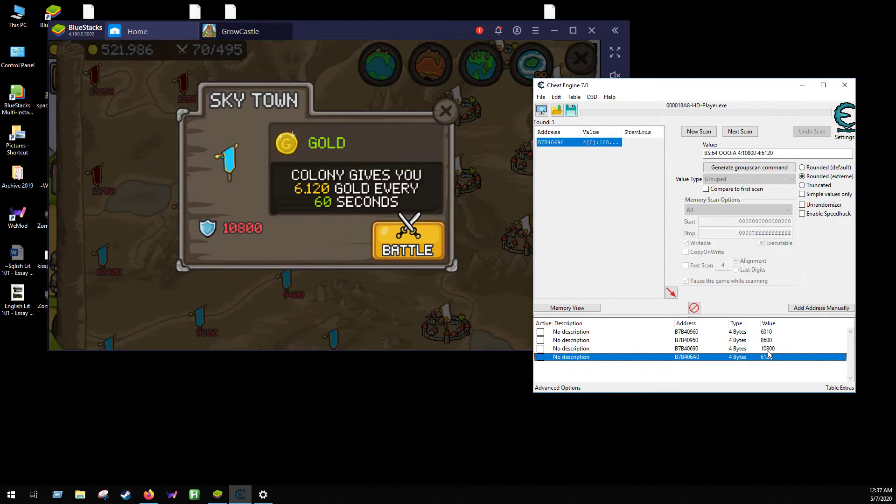
Step: Set the value of the 10800 address entry to 1
double_click(767, 350)
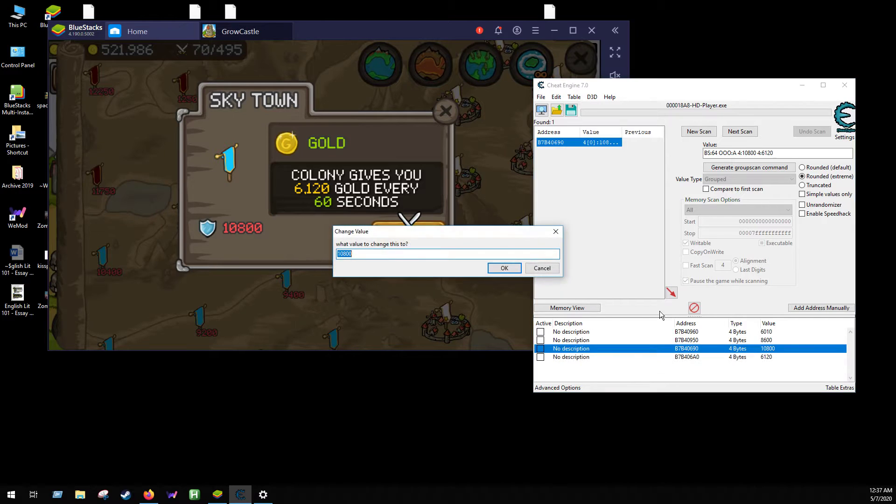
type("1")
left_click(514, 270)
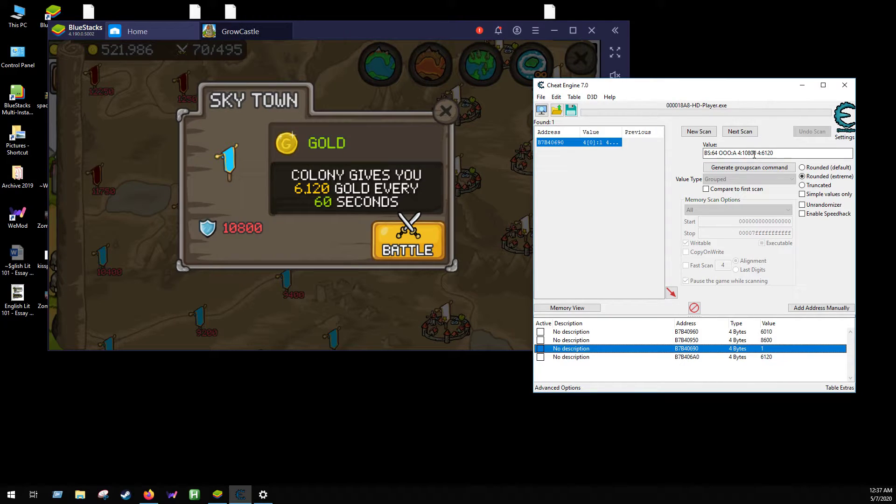
Step: Switch to GrowCastle in BlueStacks, reopen the edited Sky Town and battle it to colonize it
left_click(444, 111)
left_click(444, 110)
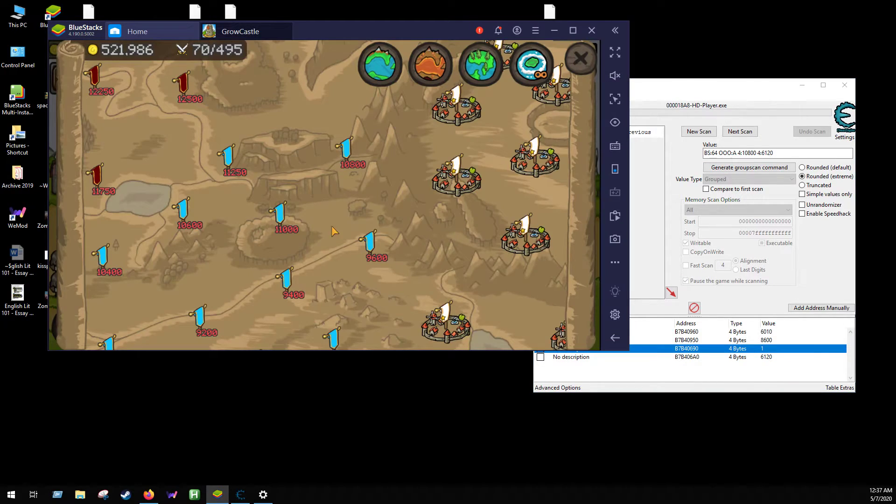
left_click(245, 228)
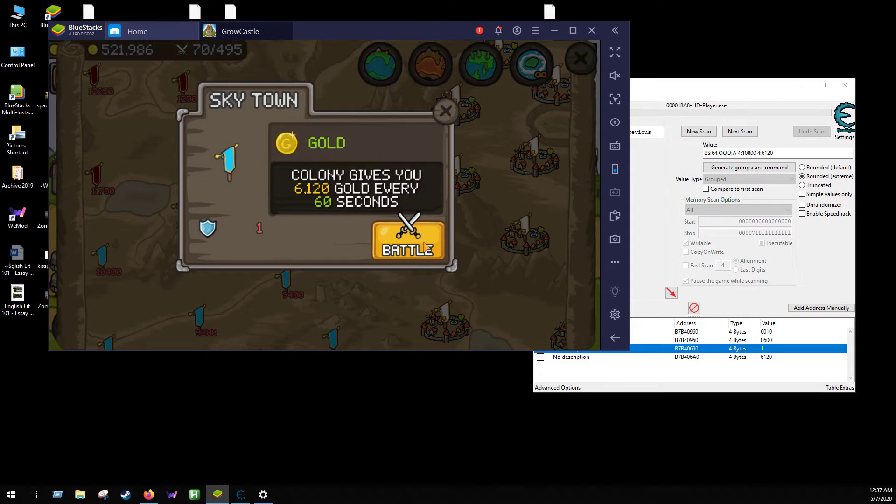
left_click(384, 231)
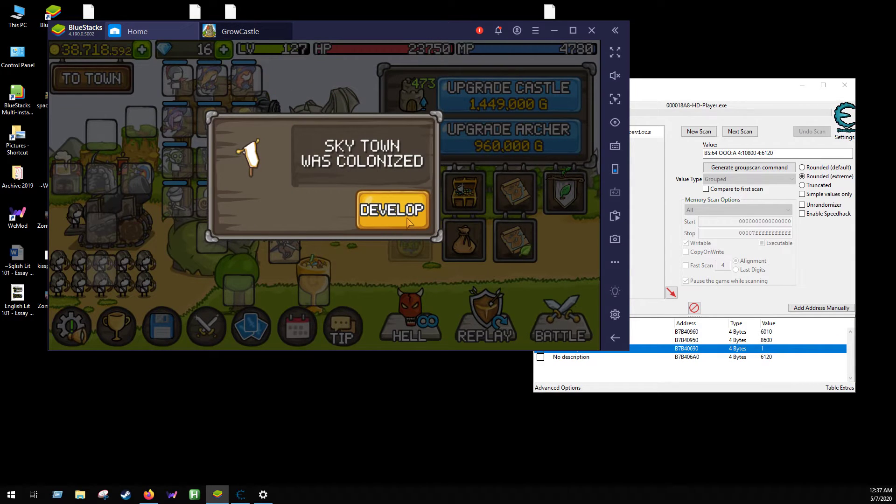
Step: Develop the newly colonized Sky Town to civilization level 13
left_click(394, 211)
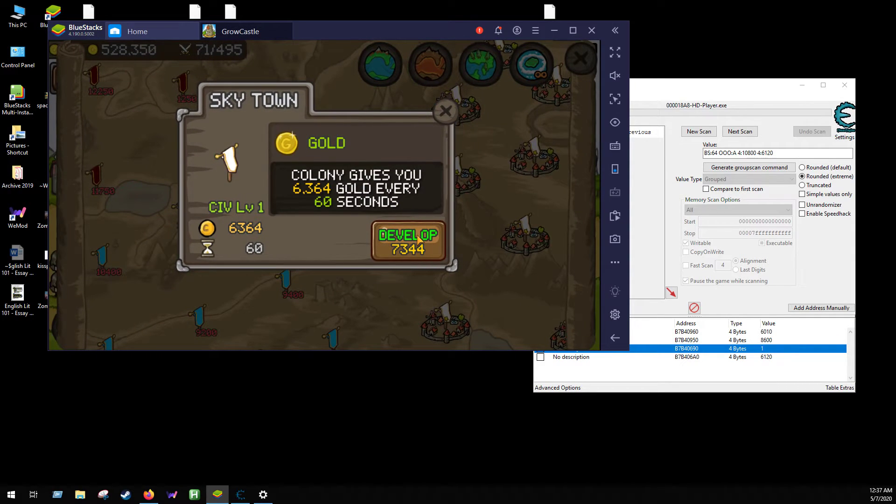
left_click(417, 238)
left_click(417, 238)
left_click(417, 238)
left_click(416, 238)
left_click(417, 238)
left_click(416, 238)
left_click(417, 238)
left_click(417, 238)
left_click(416, 238)
left_click(416, 238)
left_click(417, 238)
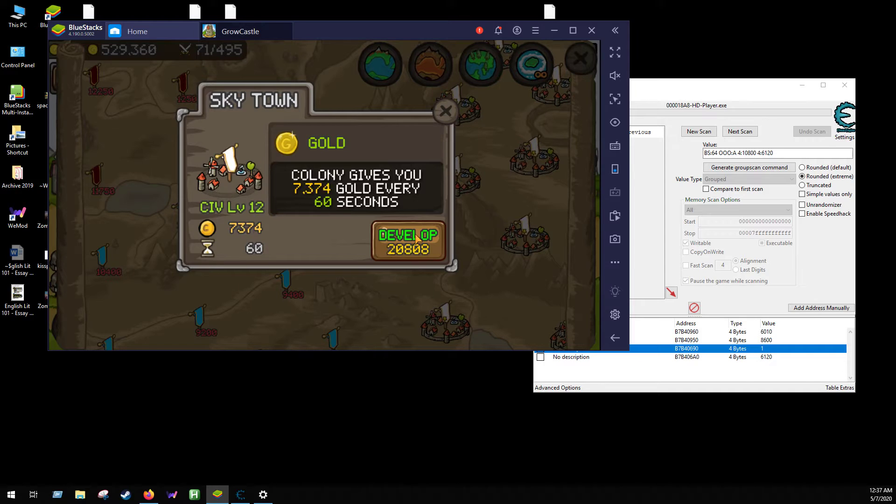
left_click(416, 238)
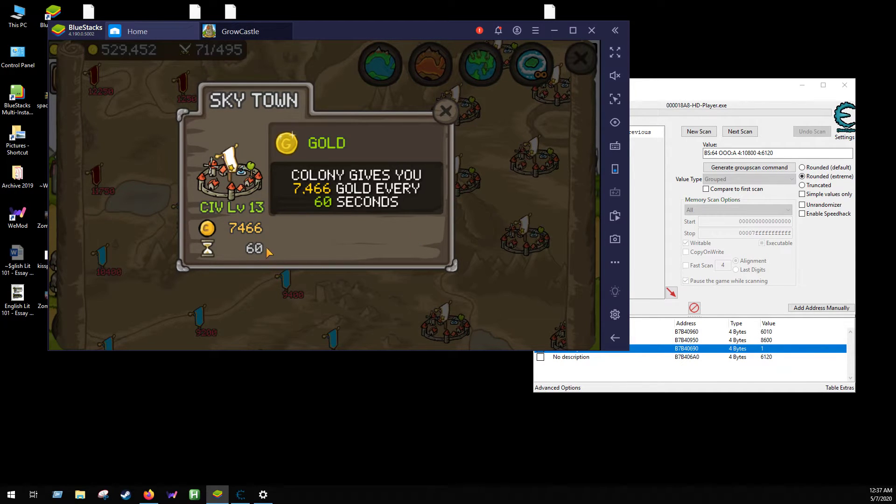
Step: Set the edited Cheat Engine address entry back to 10800 and reopen the colonized Sky Town to check it
double_click(769, 349)
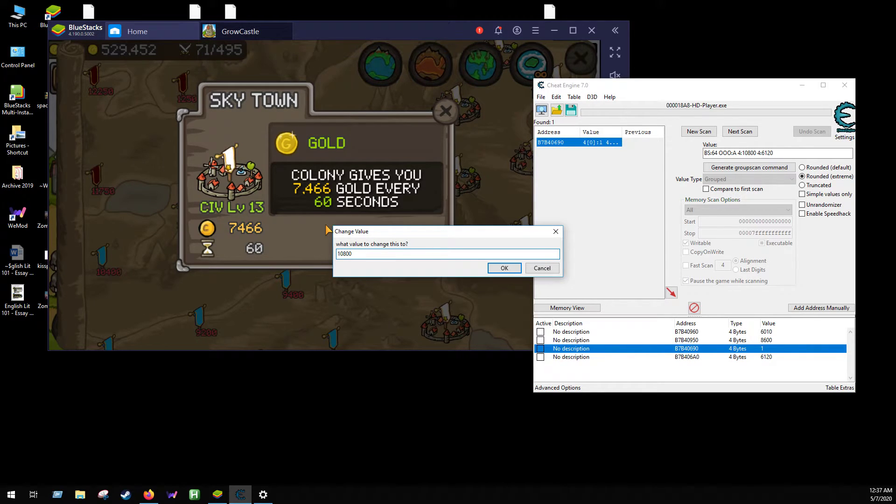
key("Return")
left_click(447, 114)
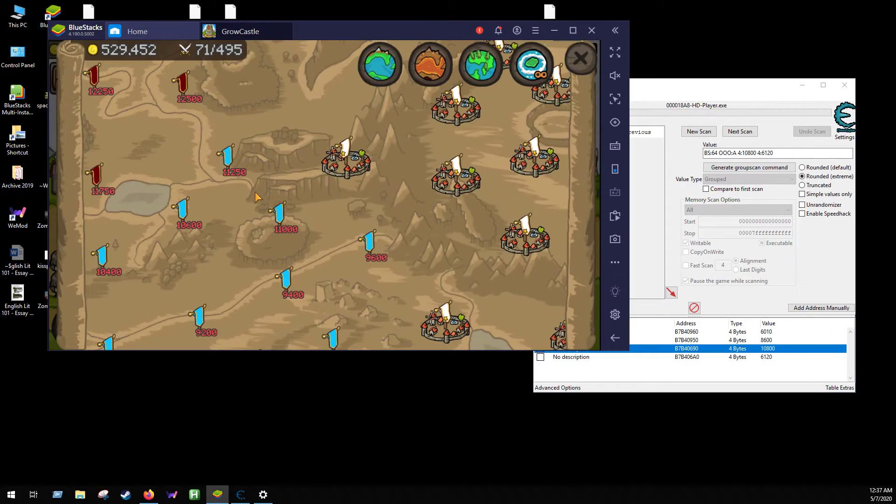
left_click(336, 168)
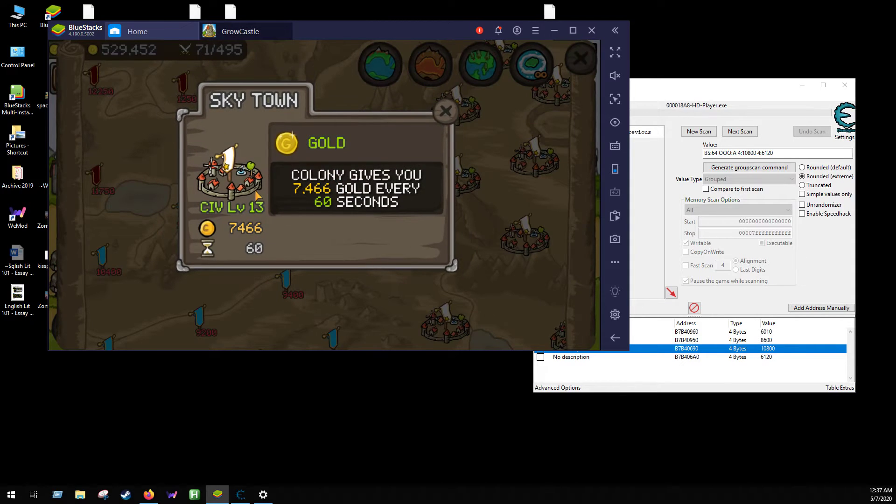
left_click(445, 111)
Step: Change the groupscan command's values to 9600 and 6060, reading the gold amount from the 9600-defence Sky Town
left_click_drag(420, 156, 468, 168)
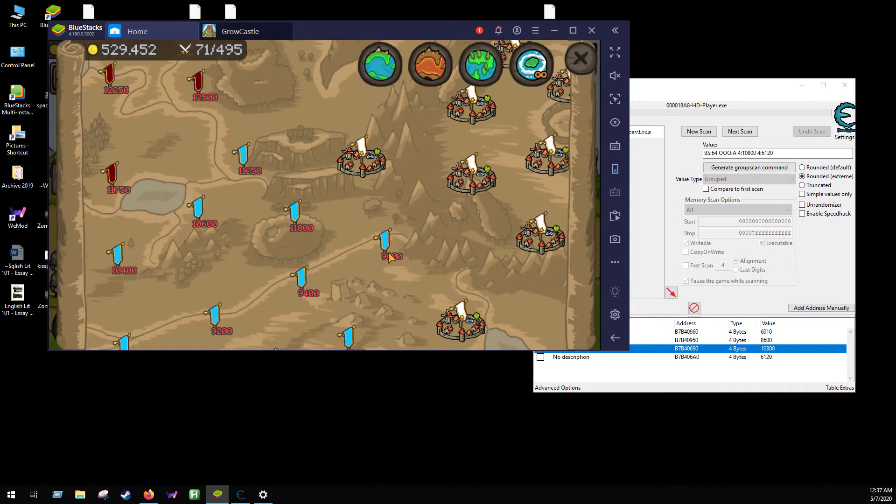
left_click_drag(756, 153, 740, 153)
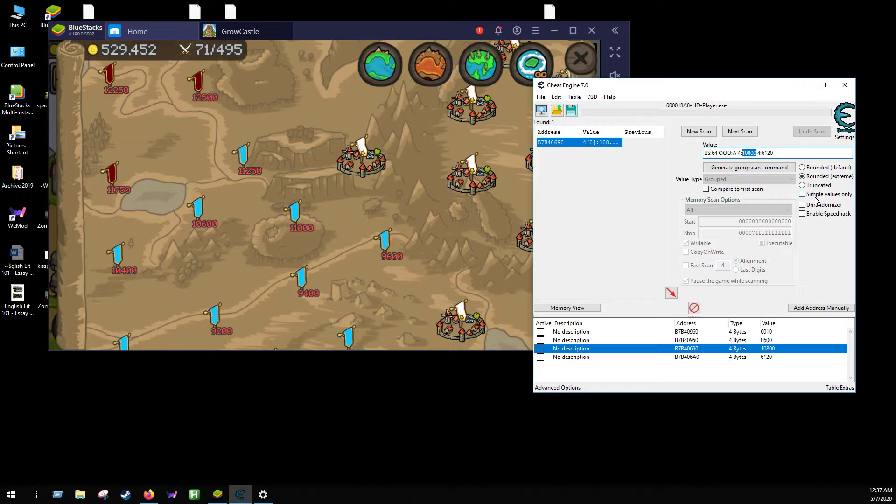
type("9600")
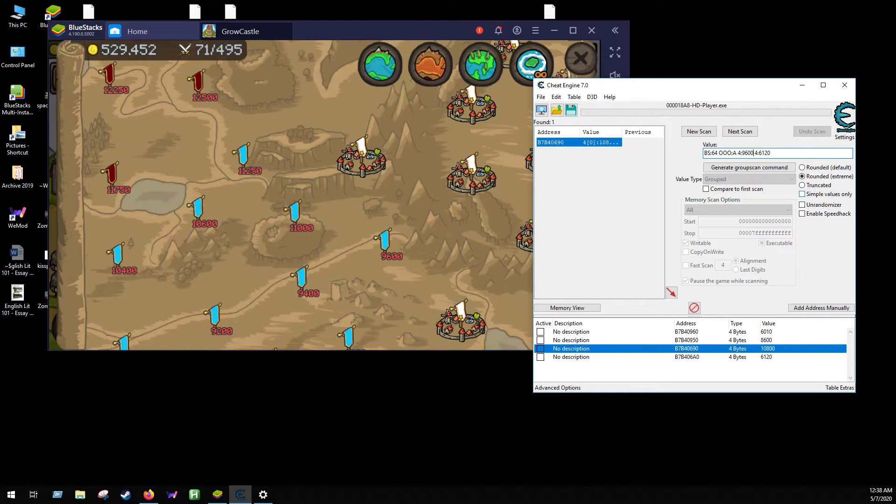
left_click(385, 240)
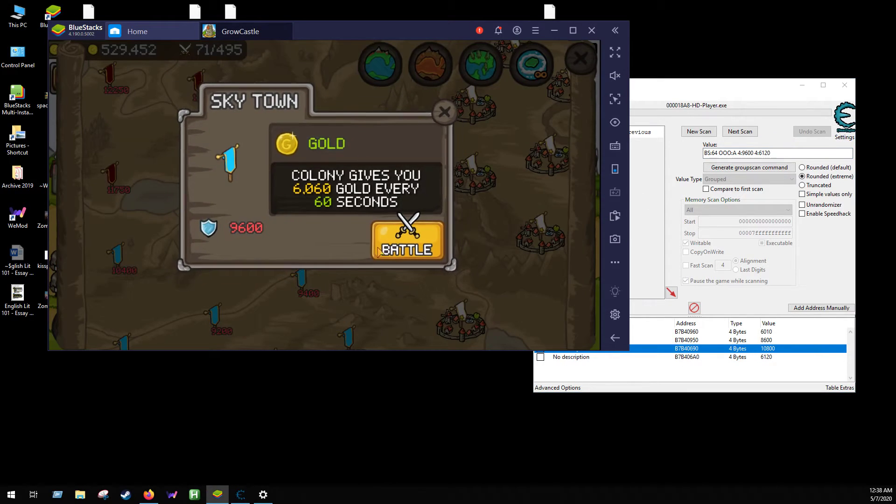
left_click(772, 153)
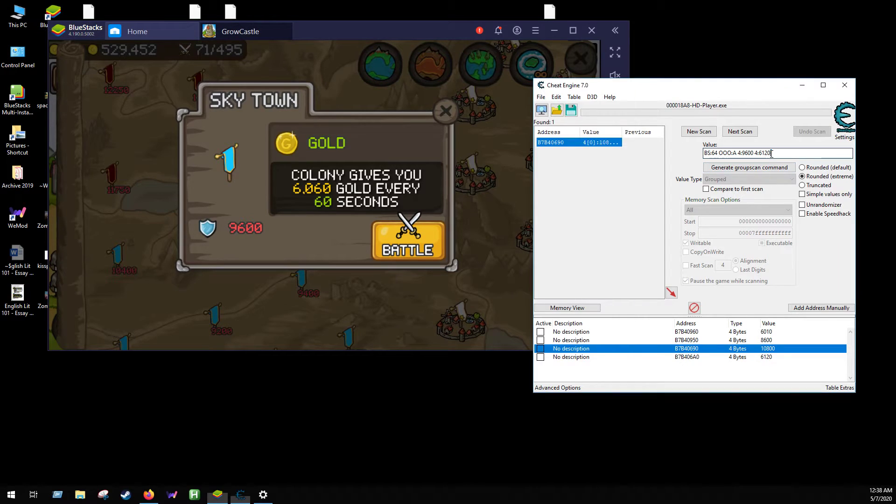
left_click_drag(772, 153, 759, 153)
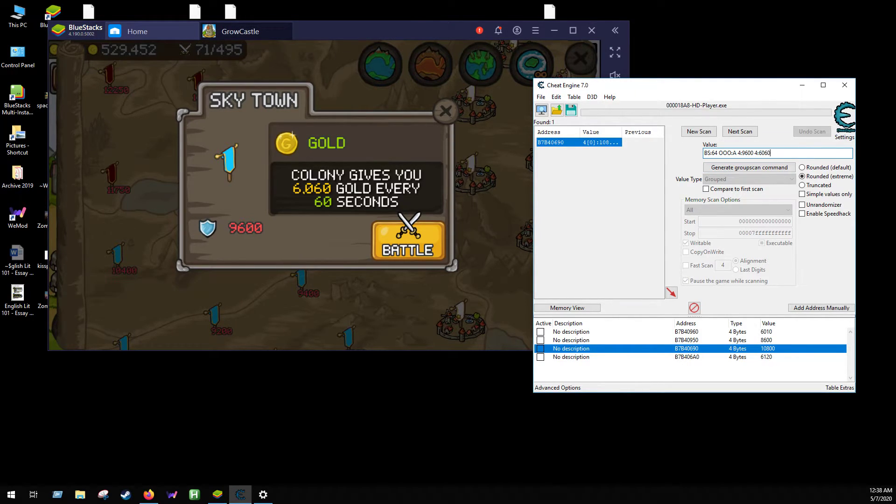
Step: Start a new scan with the 9600 and 6060 group and add the found group to the address list
left_click(705, 132)
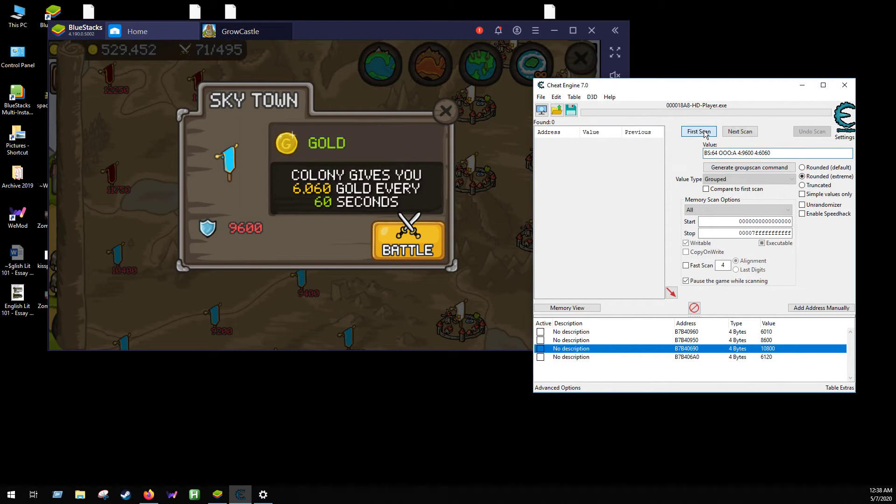
left_click(706, 134)
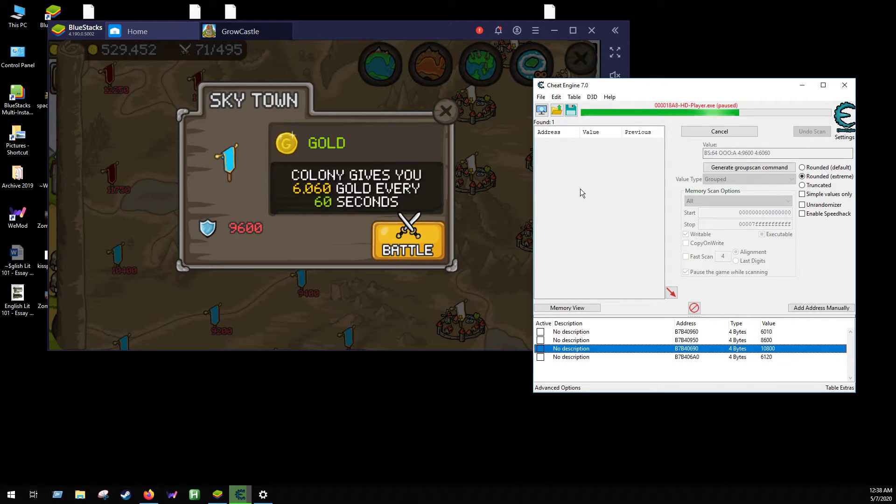
double_click(601, 142)
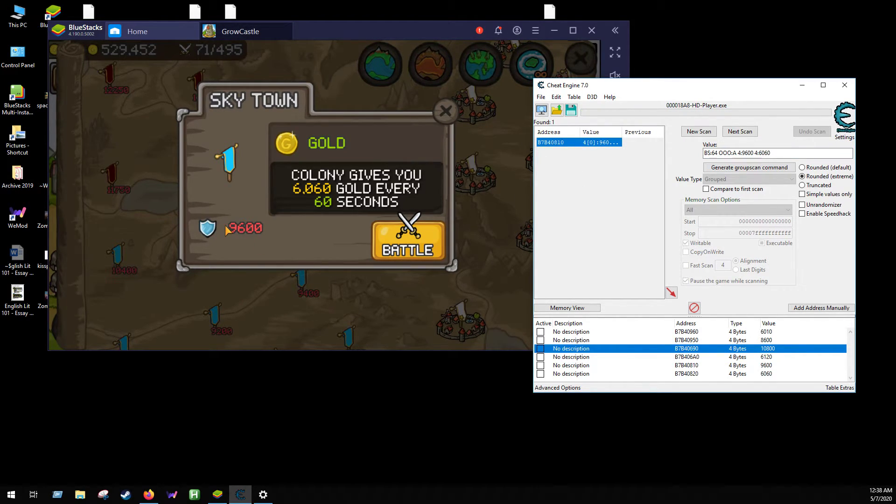
Step: Set the 9600 address entry to 1 and battle the matching Sky Town in GrowCastle
double_click(766, 366)
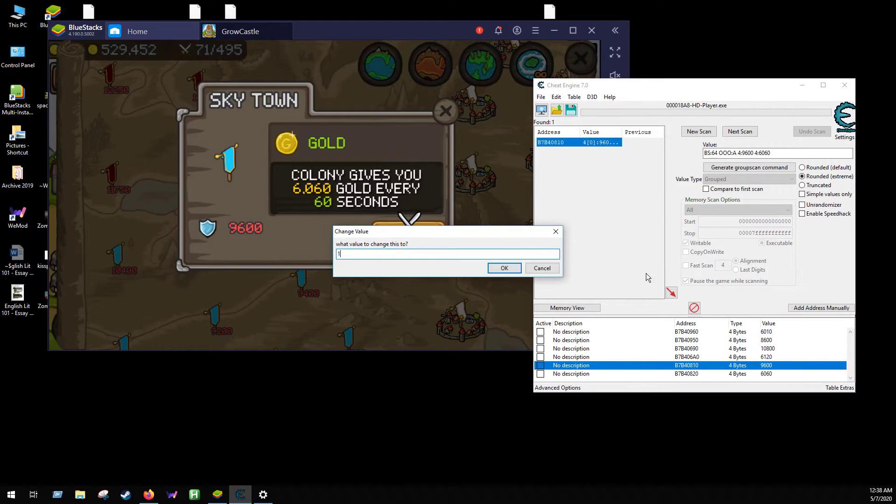
left_click(504, 268)
left_click(289, 227)
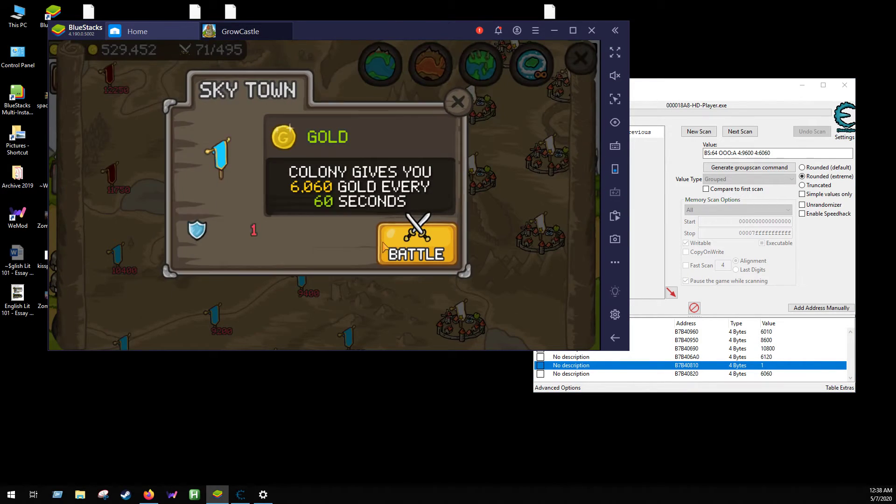
left_click(289, 228)
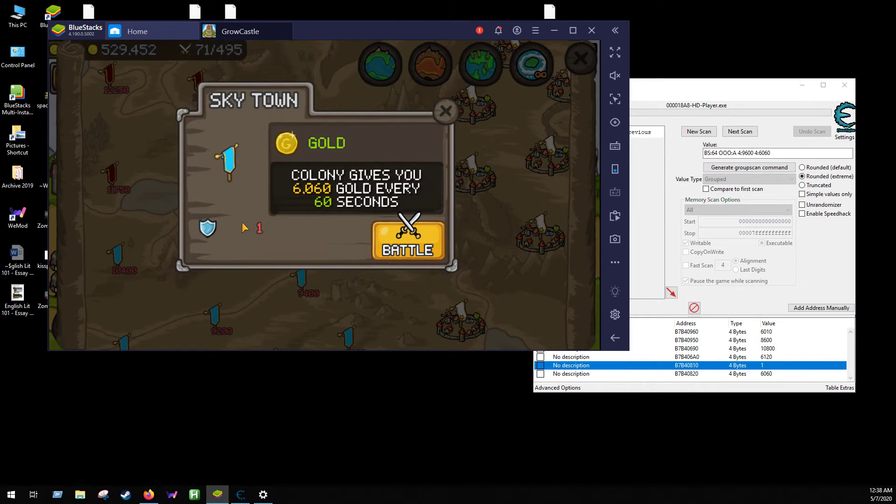
left_click(425, 248)
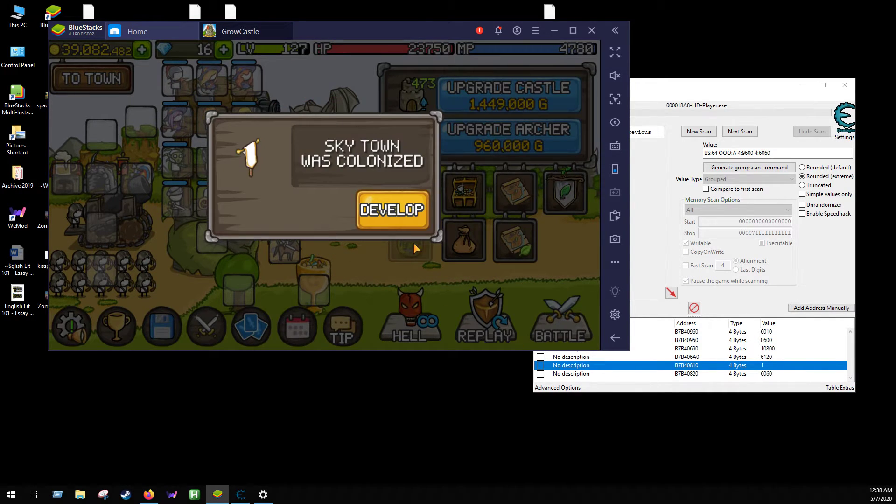
Step: Develop the second colonized Sky Town, the one that had 9600 defence, to civilization level 13
left_click(412, 217)
left_click(403, 236)
left_click(405, 237)
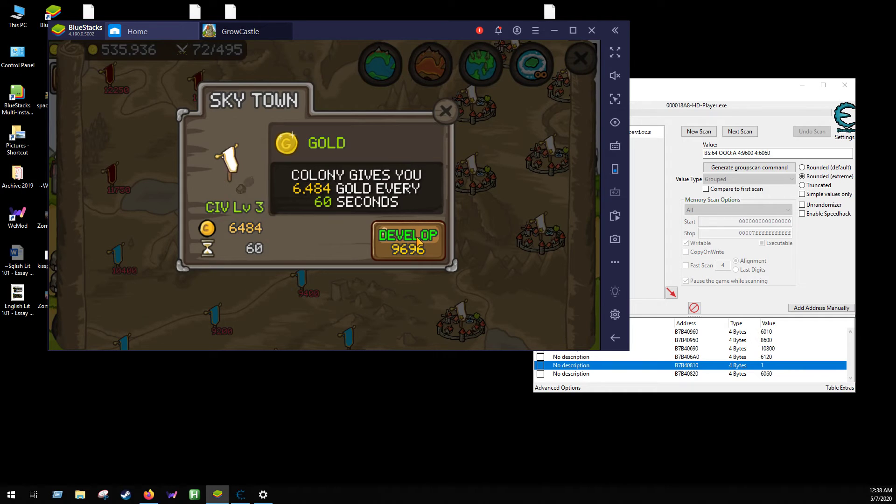
left_click(407, 237)
left_click(409, 237)
left_click(410, 238)
left_click(413, 239)
left_click(416, 240)
left_click(419, 240)
left_click(418, 240)
left_click(417, 241)
left_click(417, 241)
left_click(416, 242)
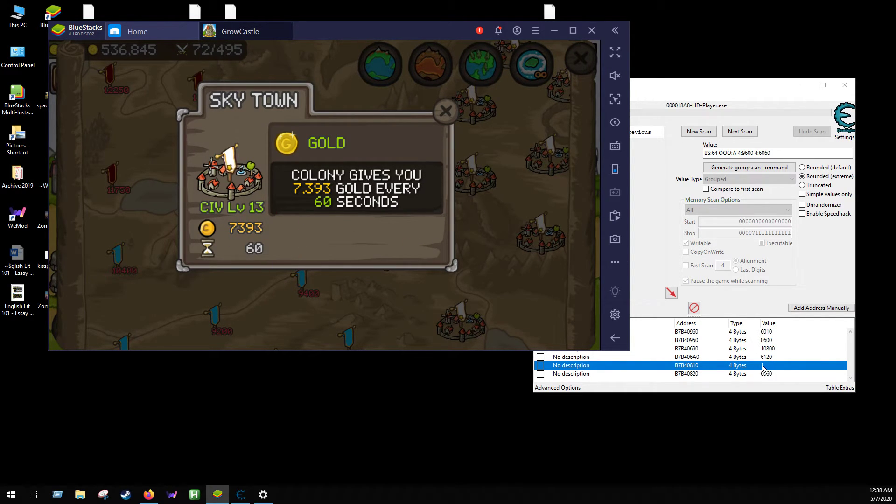
Step: Copy 9600 from the groupscan command and restore it as the value of the entry set to 1
double_click(744, 153)
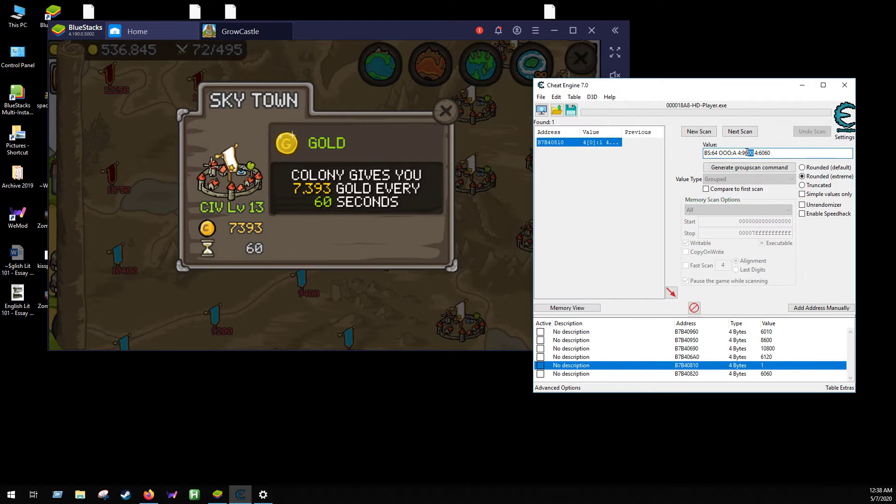
right_click(745, 154)
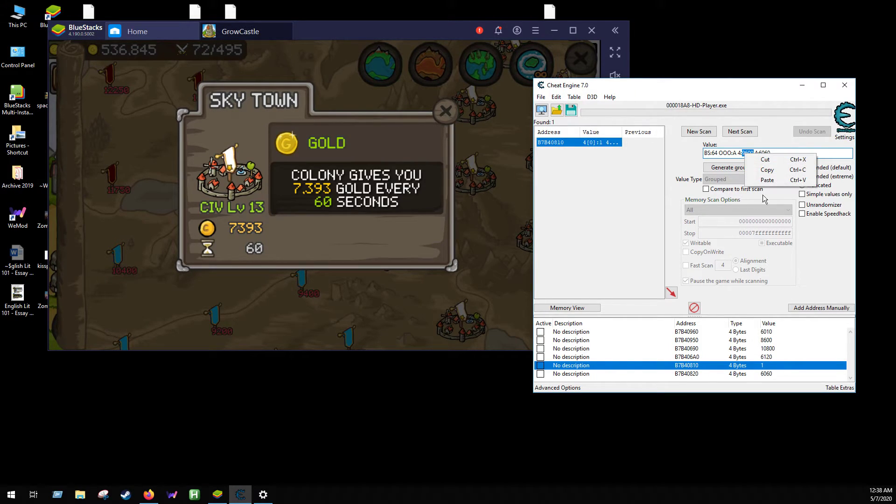
left_click(775, 170)
double_click(773, 367)
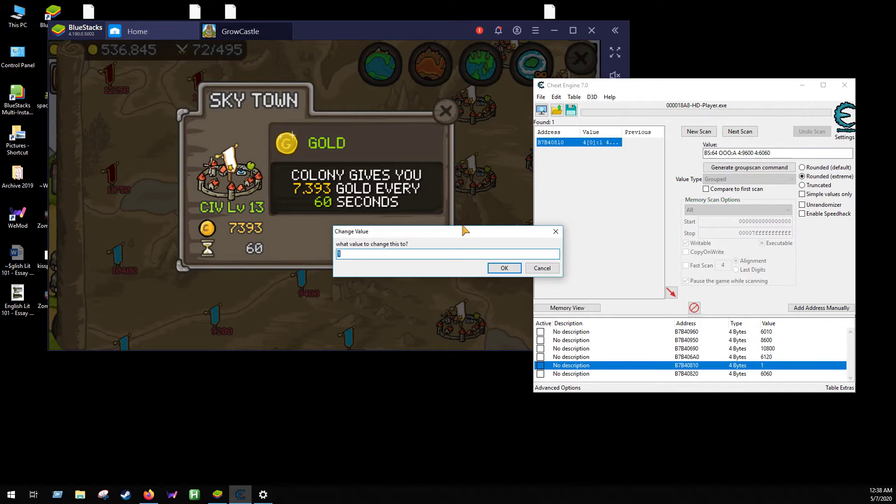
key("ctrl+v")
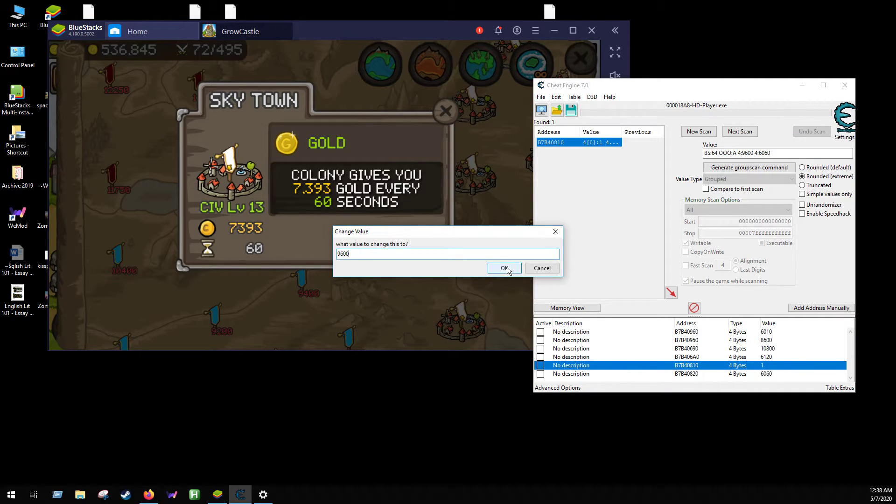
left_click(504, 269)
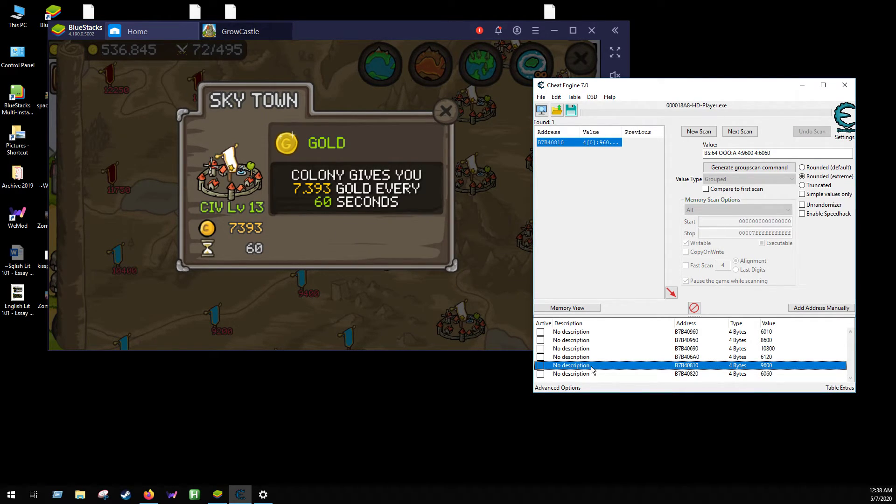
Step: Change the groupscan values to the 11000-defence Sky Town's 11000 and 6130, and run a new first scan
left_click(443, 112)
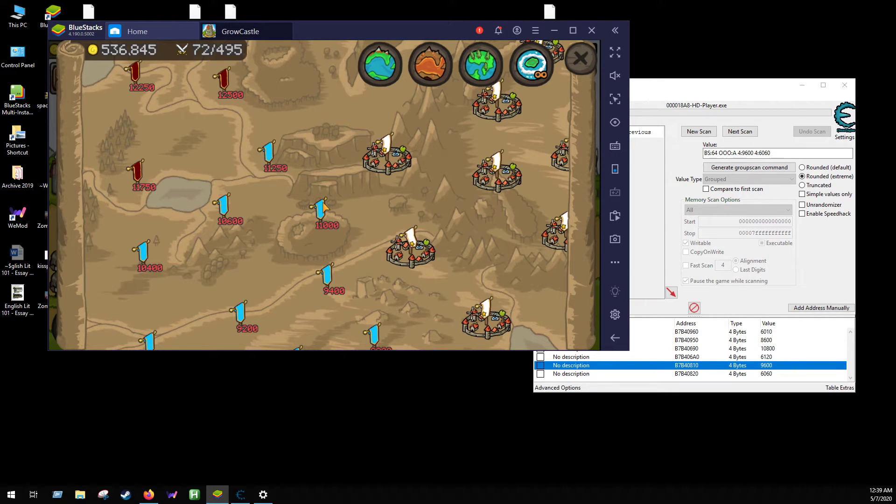
left_click(754, 153)
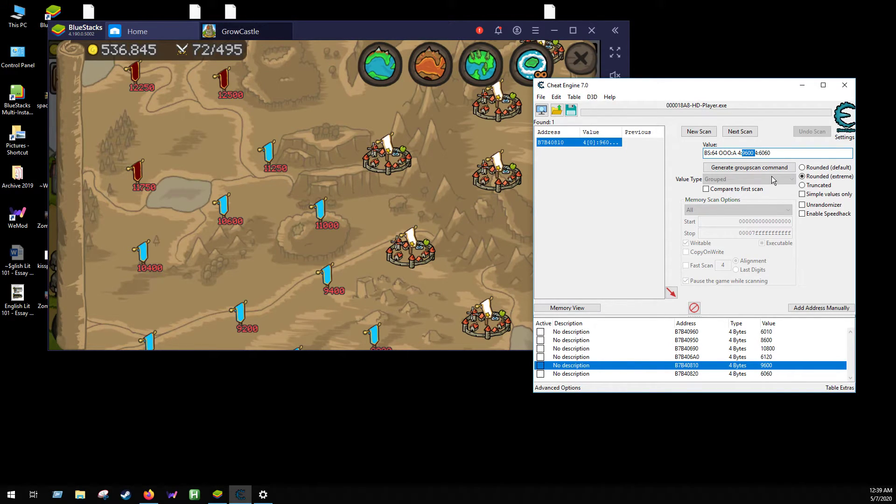
type("11000")
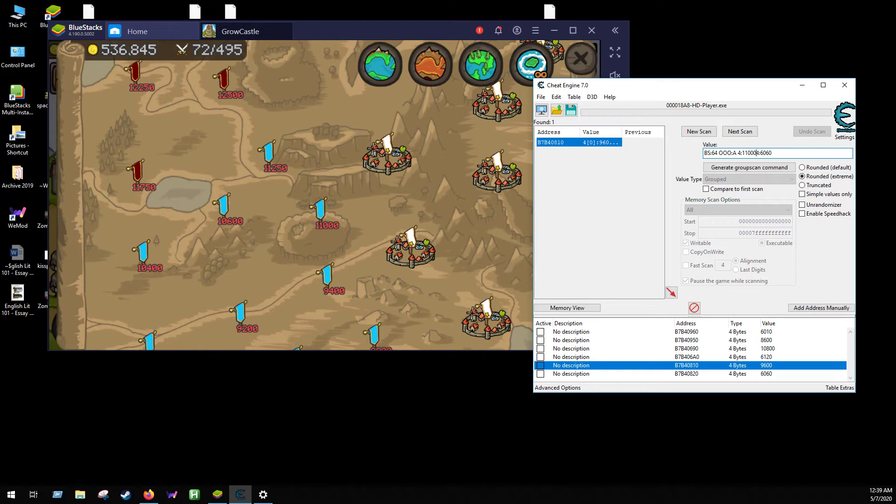
left_click(315, 218)
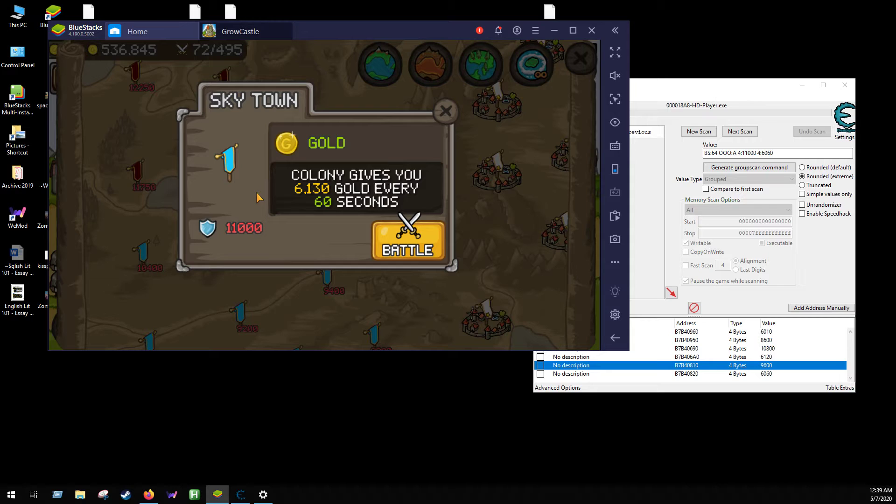
left_click_drag(773, 153, 765, 153)
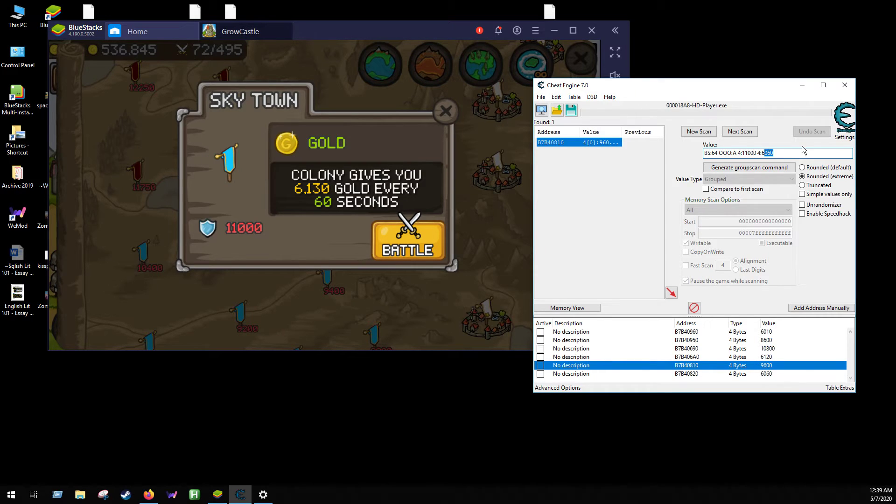
left_click(702, 132)
left_click(703, 132)
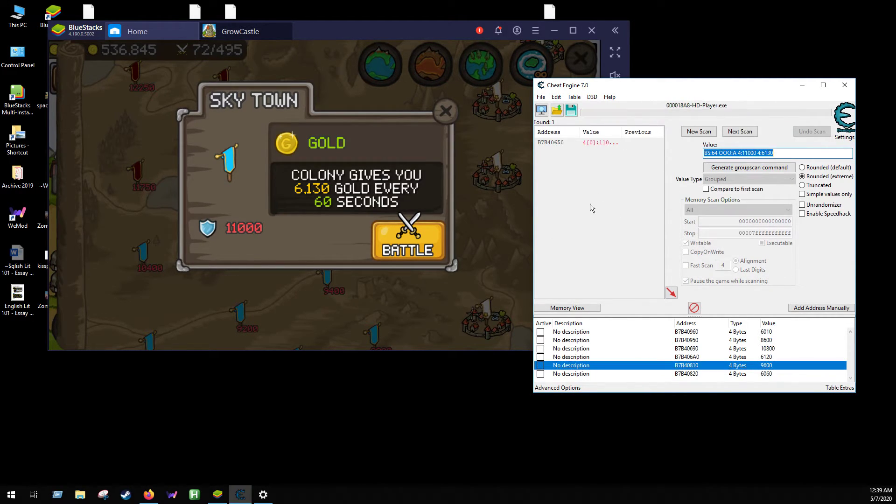
Step: Add the scan result for 11000 and 6130 to the address list and delete the six older entries
double_click(606, 143)
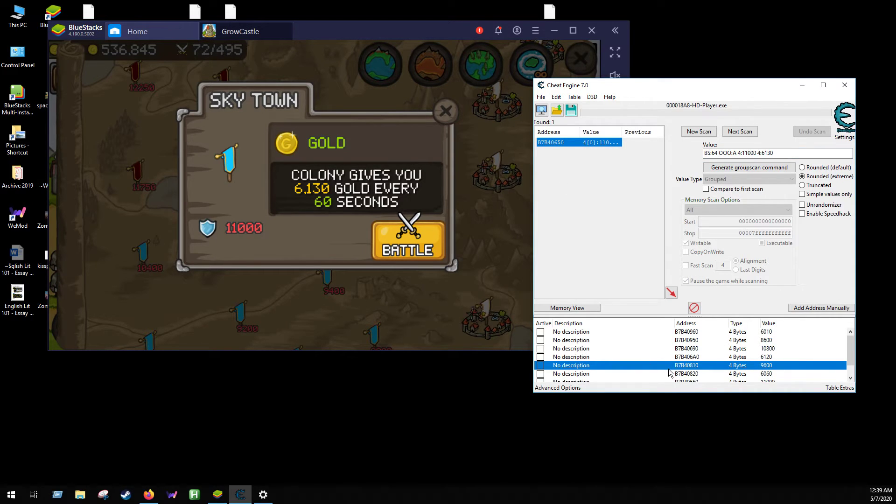
scroll(669, 372, "down", 1)
left_click(727, 363)
scroll(723, 364, "up", 1)
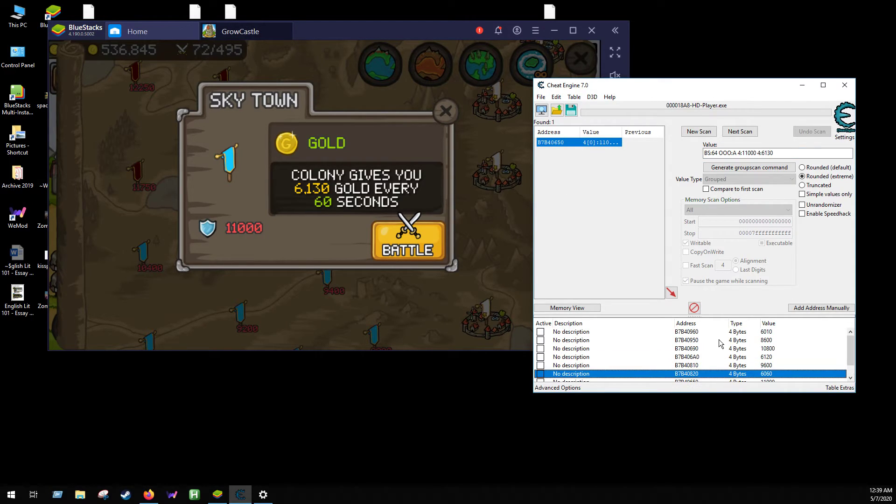
left_click(720, 331, "shift")
left_click(719, 348)
right_click(718, 356)
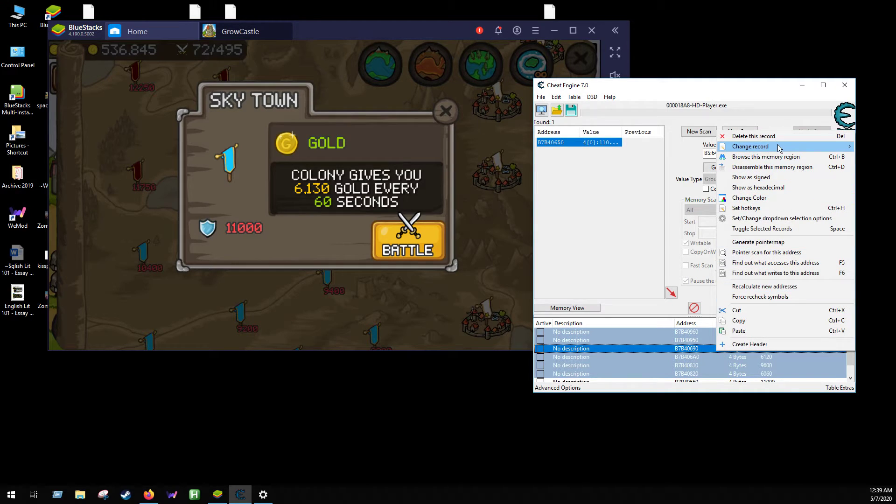
left_click(735, 135)
left_click(478, 248)
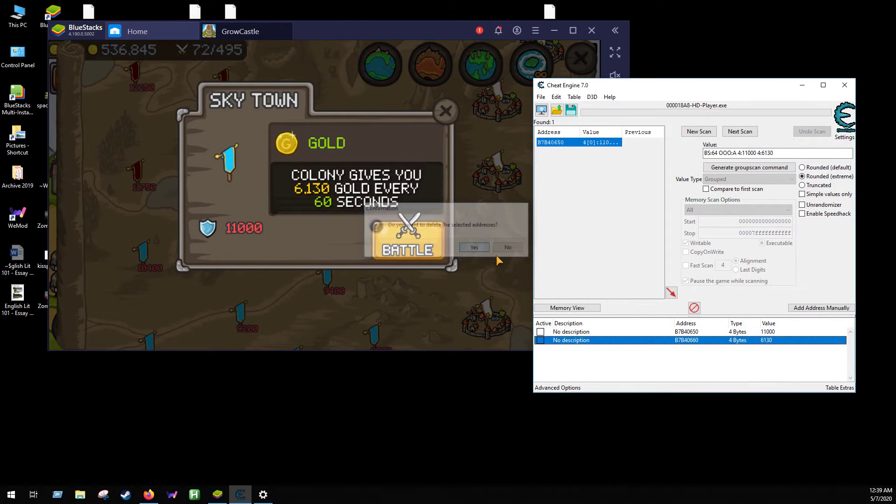
Step: Set the 11000 address entry to 1, then reopen the matching Sky Town in GrowCastle and battle it
left_click(743, 334)
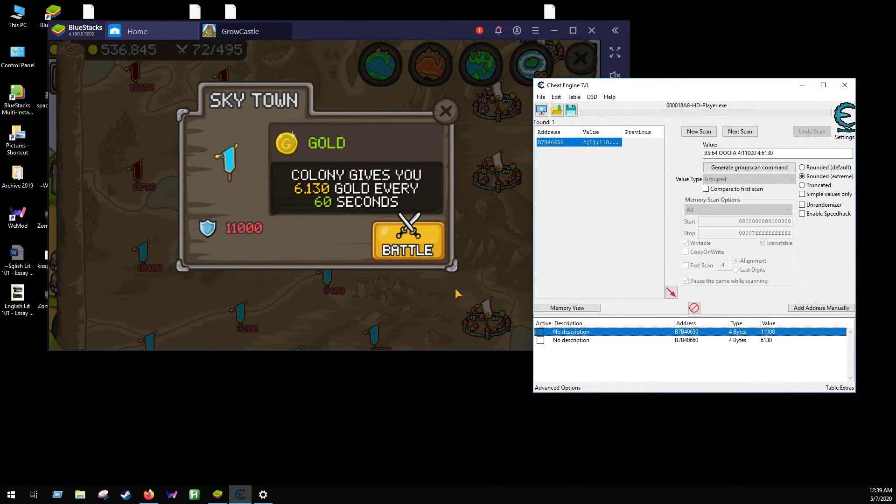
double_click(769, 332)
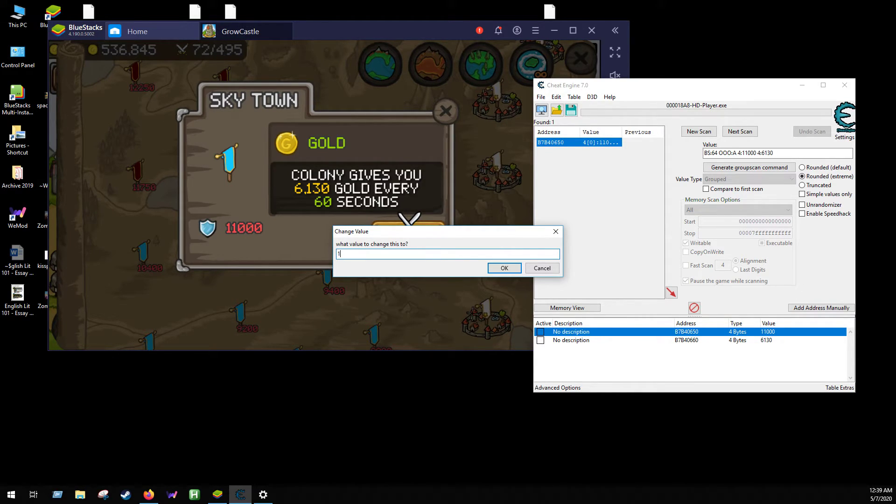
left_click(504, 268)
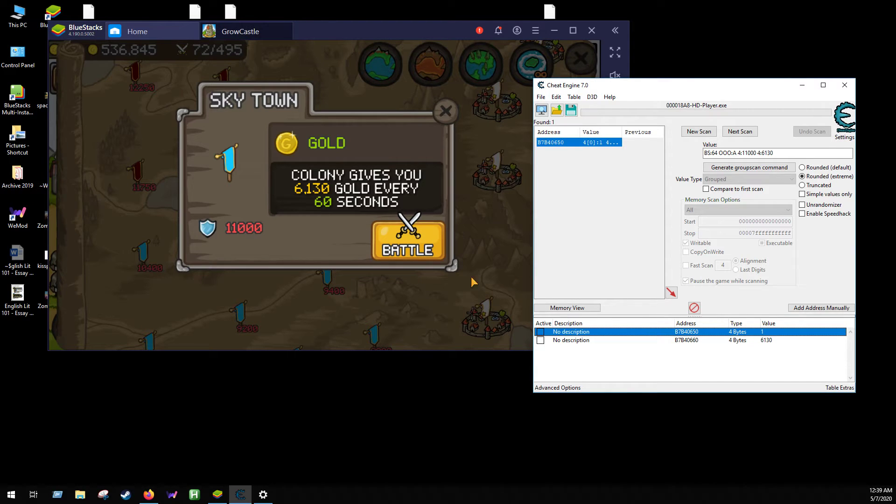
left_click(455, 106)
left_click(318, 213)
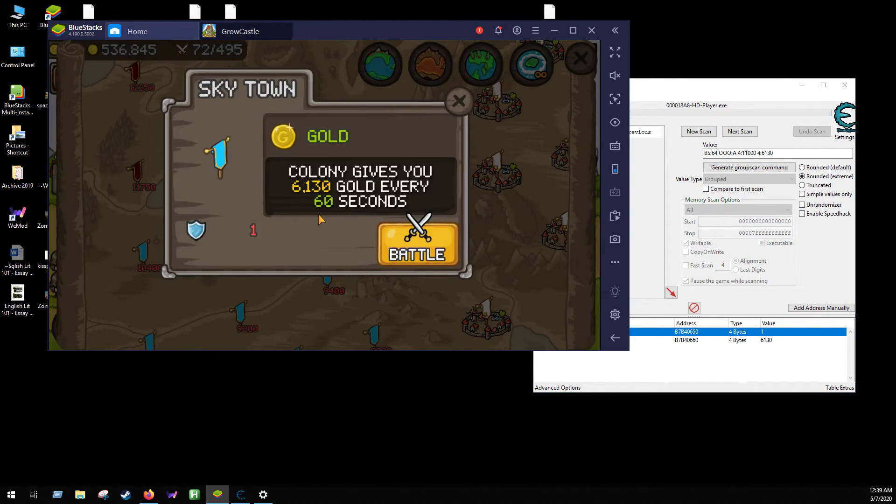
left_click(405, 246)
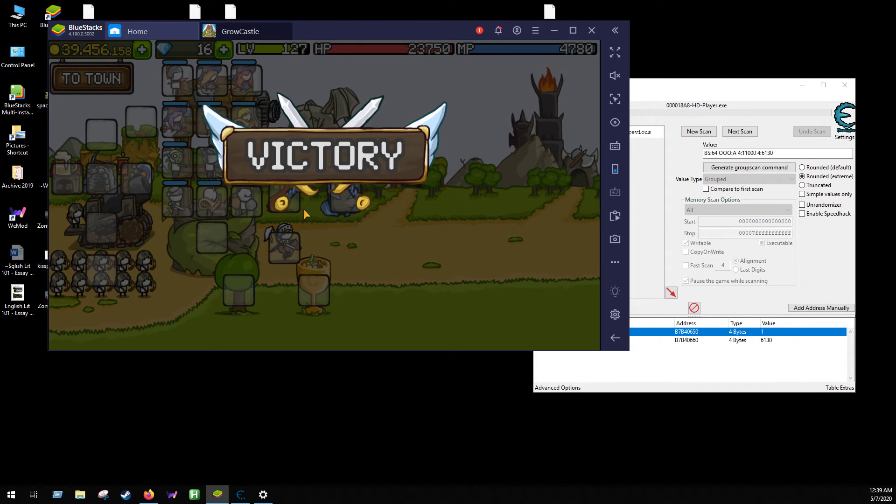
Step: Open the newly colonized Sky Town that had 11000 defence and develop it to civilization level 13
left_click(399, 220)
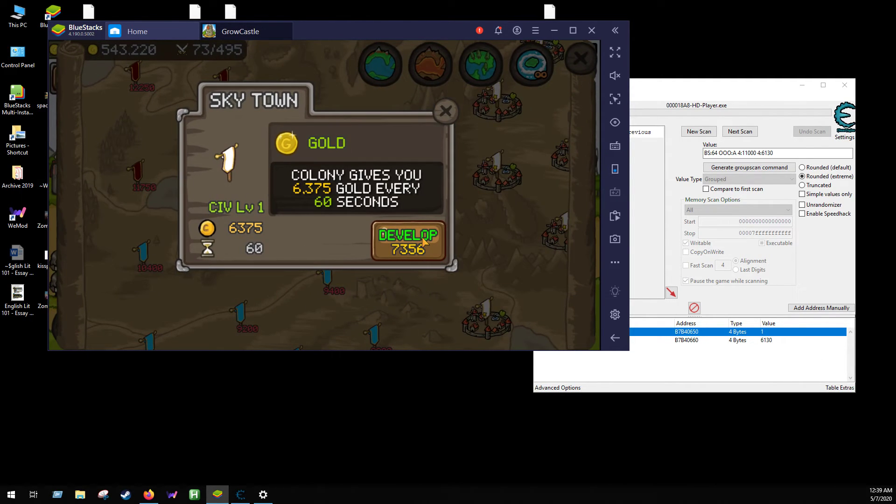
left_click(413, 240)
left_click(413, 240)
left_click(413, 241)
left_click(412, 240)
left_click(413, 240)
left_click(413, 240)
left_click(413, 240)
left_click(413, 240)
left_click(412, 240)
left_click(412, 240)
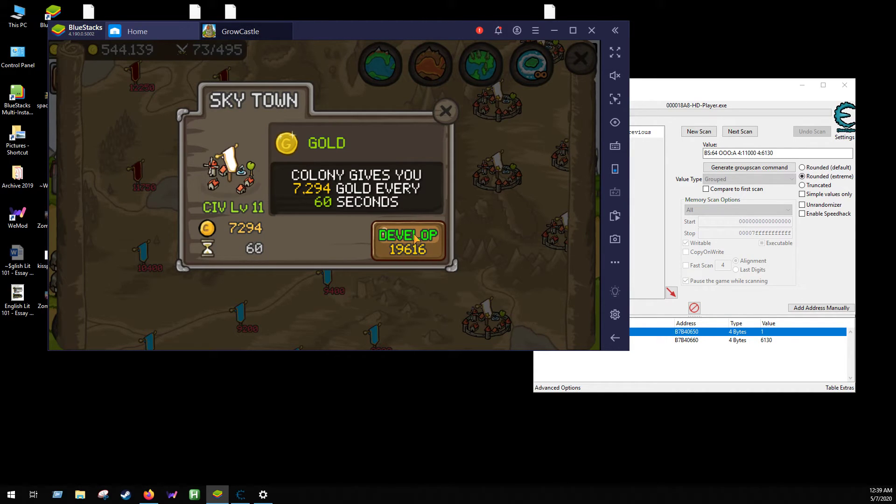
left_click(413, 240)
left_click(413, 240)
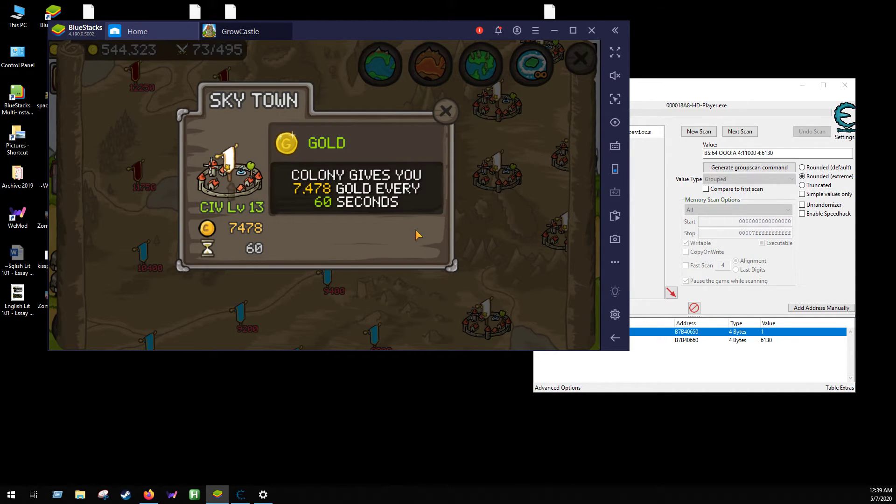
Step: Restore the entry set to 1 to 11000 in Cheat Engine and close the Sky Town details in GrowCastle
double_click(767, 334)
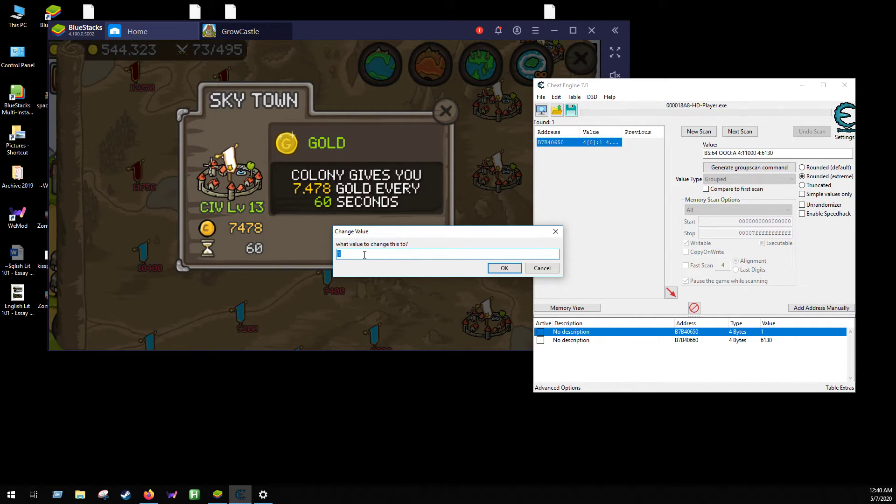
left_click(503, 274)
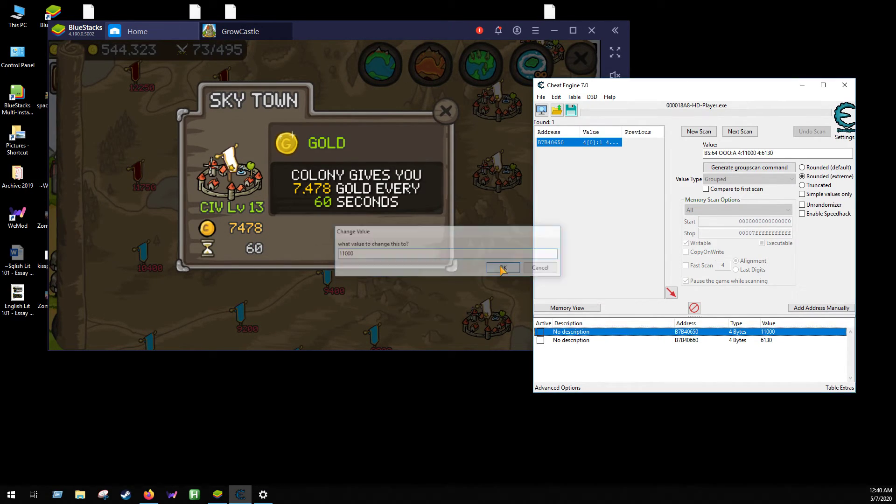
left_click(450, 117)
left_click(447, 112)
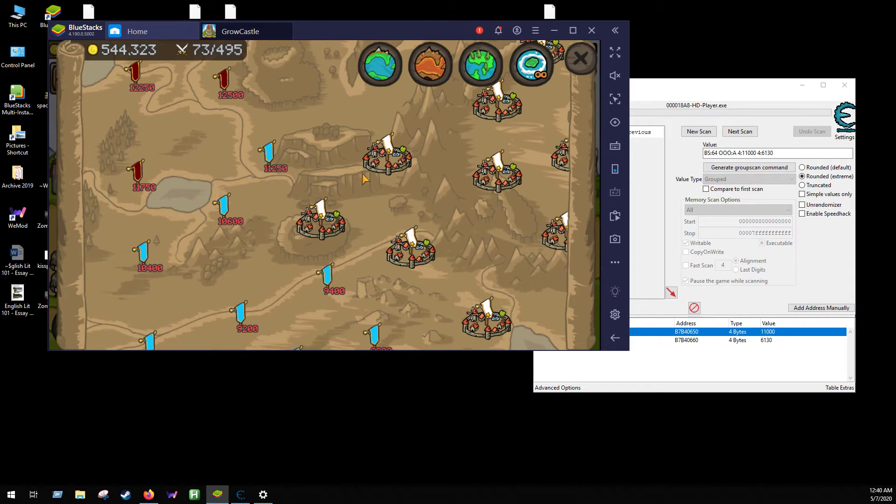
left_click_drag(280, 117, 399, 221)
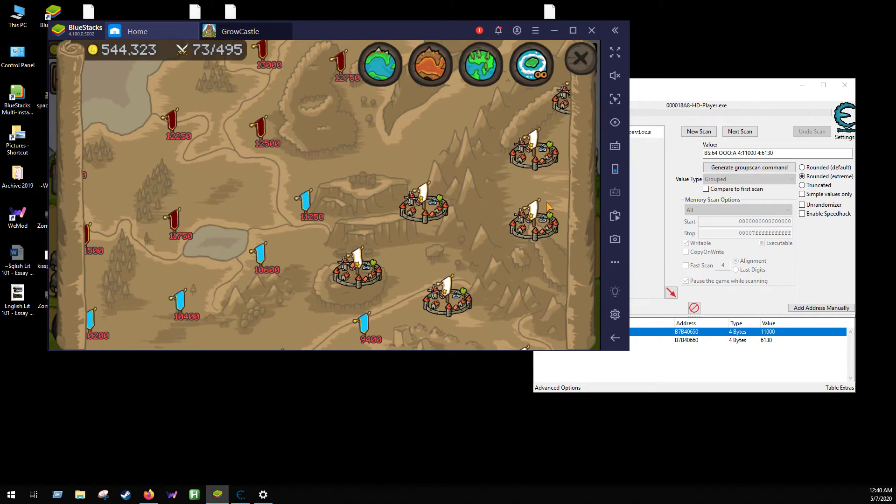
left_click_drag(523, 256, 432, 155)
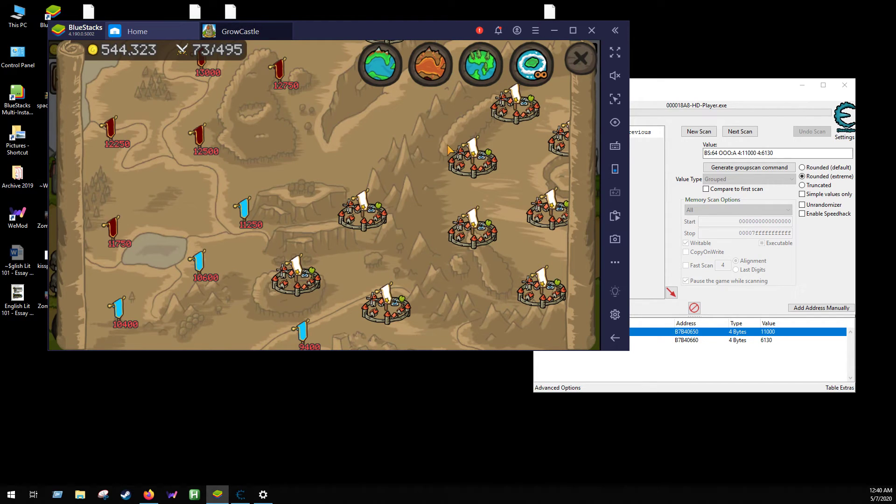
left_click_drag(444, 163, 327, 99)
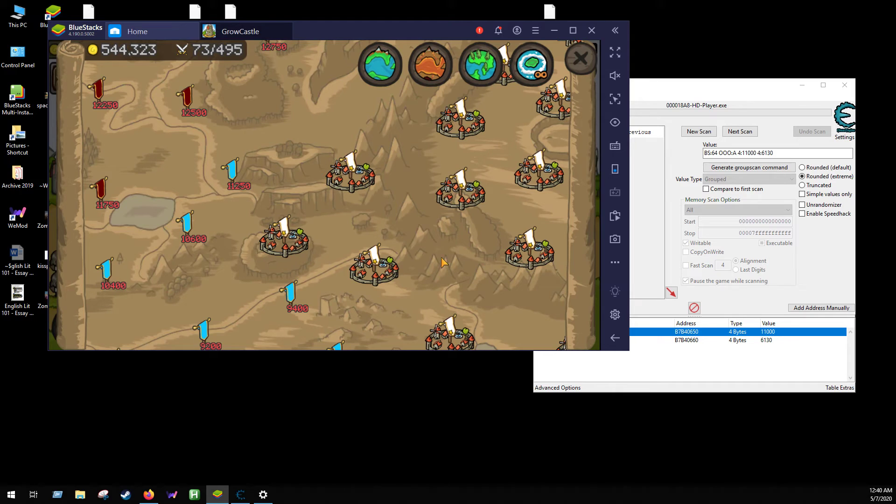
left_click_drag(377, 193, 390, 187)
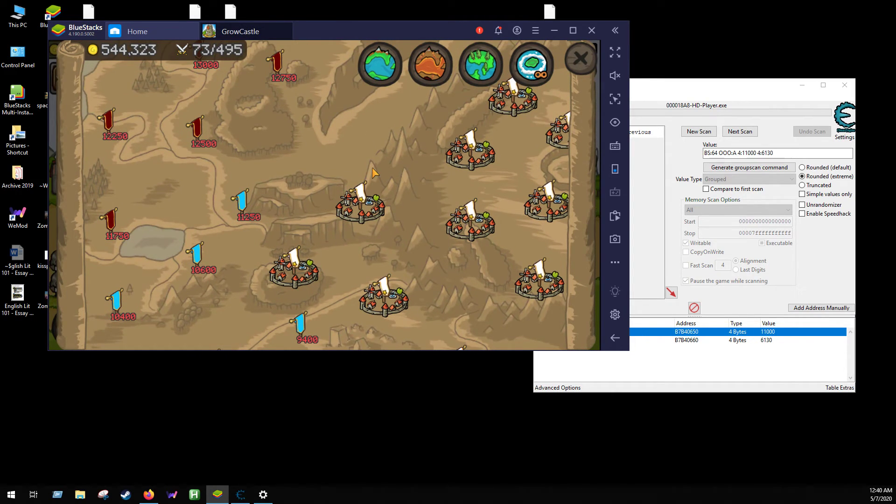
left_click(729, 100)
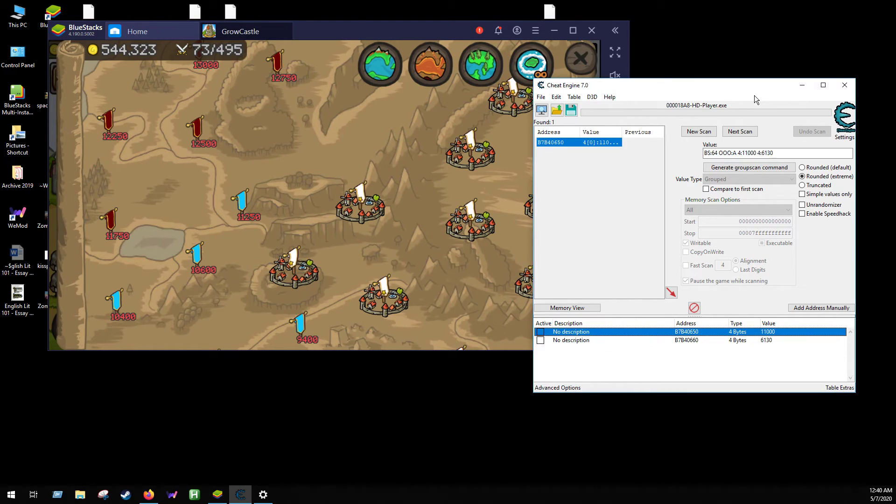